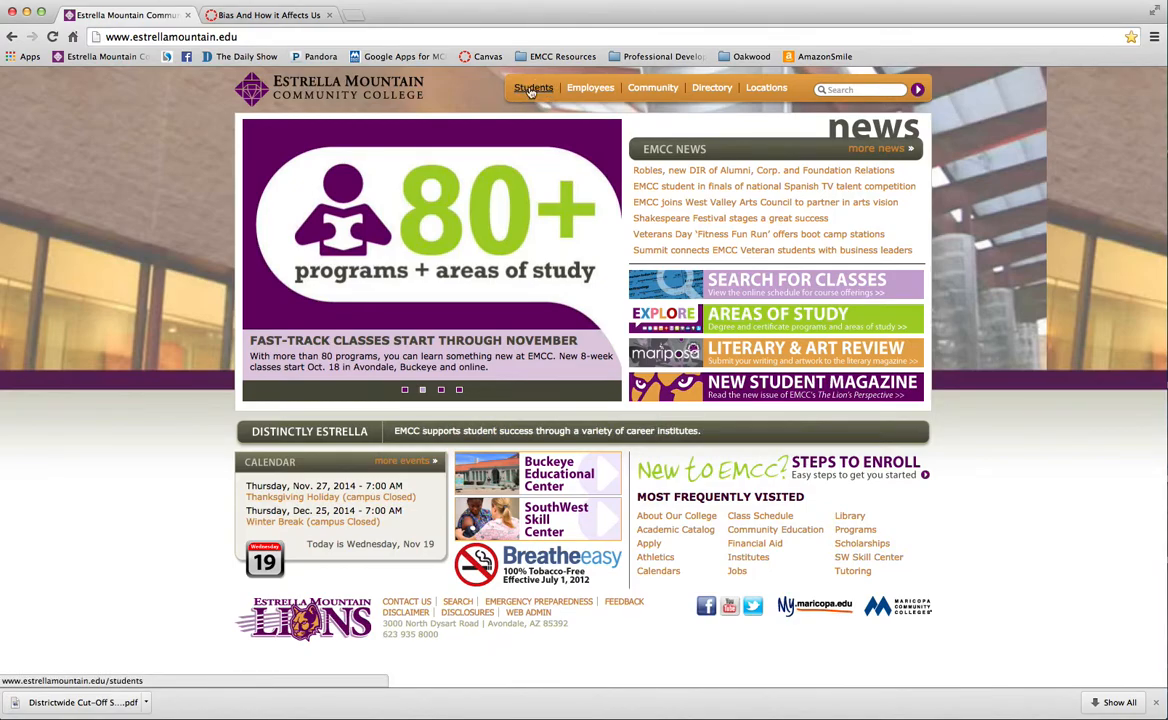
Sign in to the employee Google Mail from the college's Employees page and open Google Drive from the inbox.
left_click(590, 88)
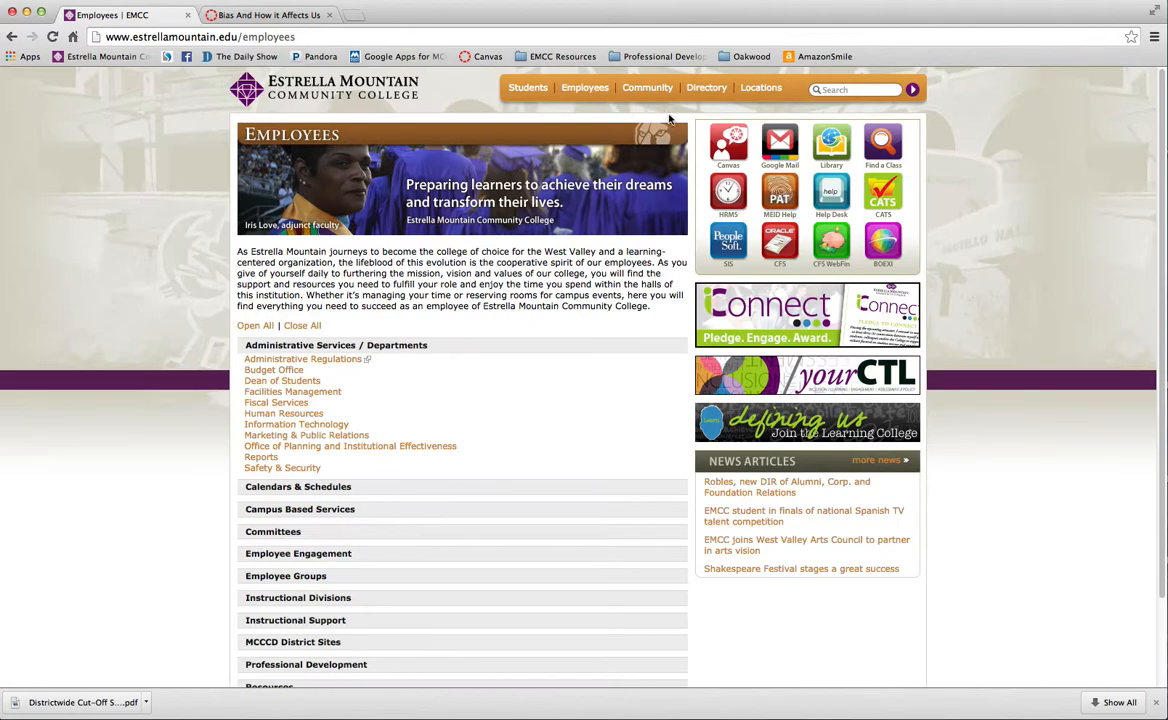
left_click(780, 140)
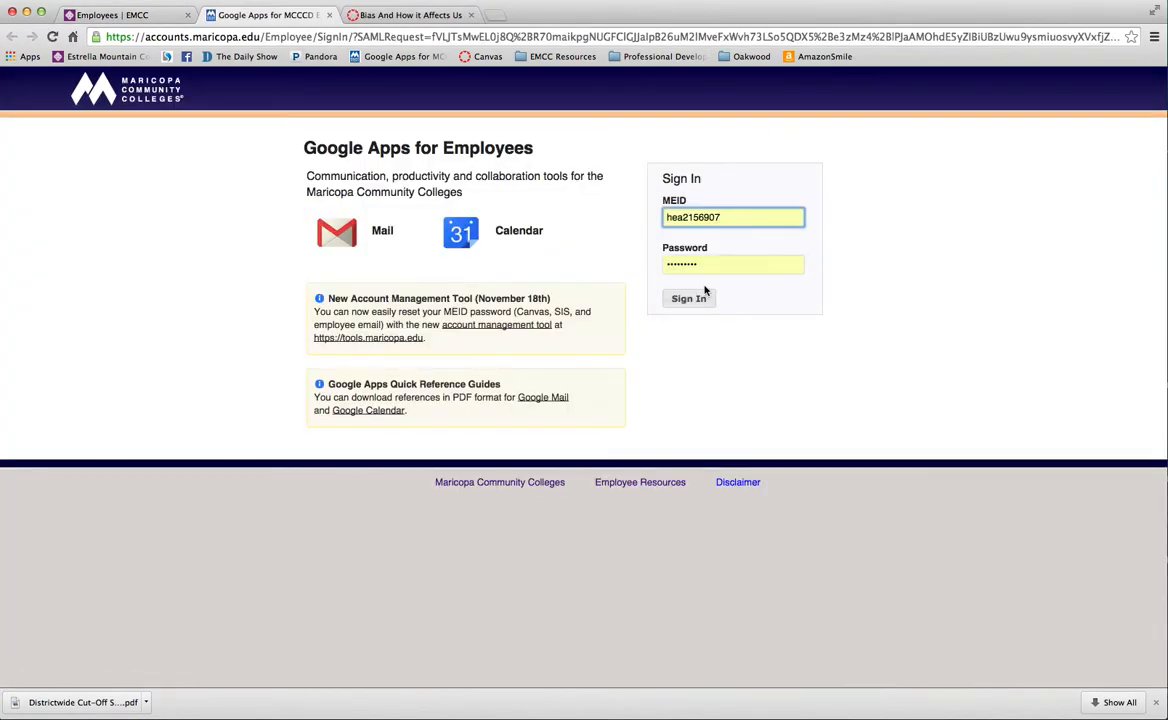
left_click(700, 300)
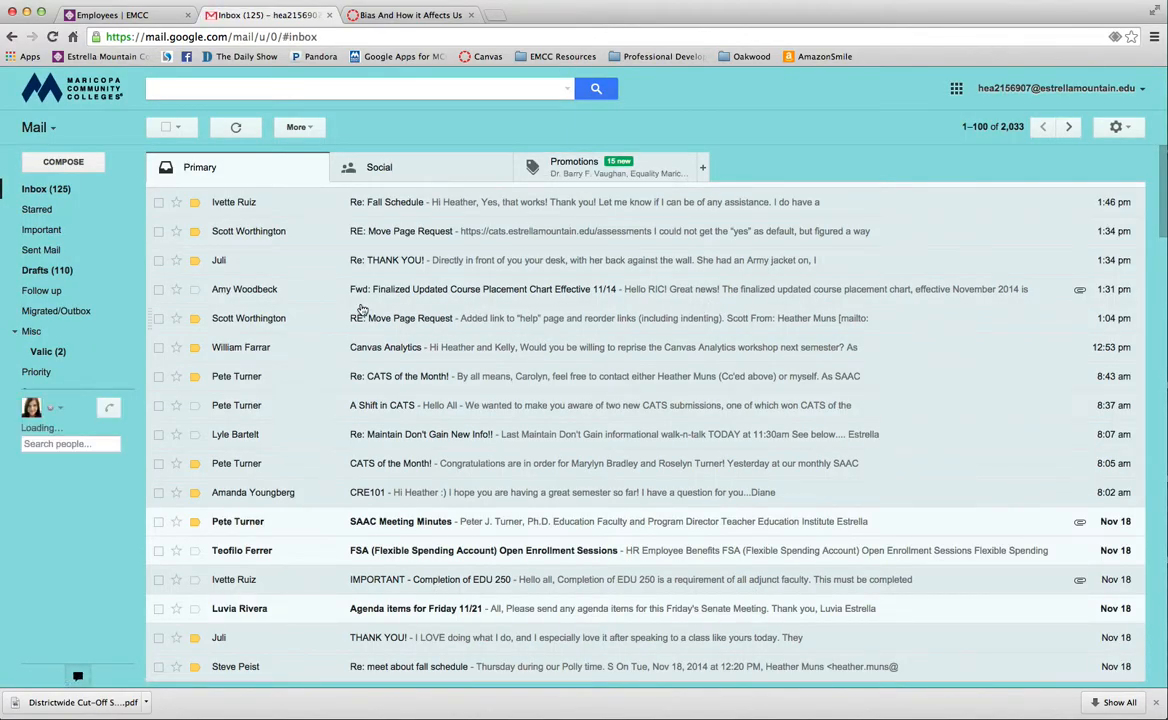
left_click(957, 89)
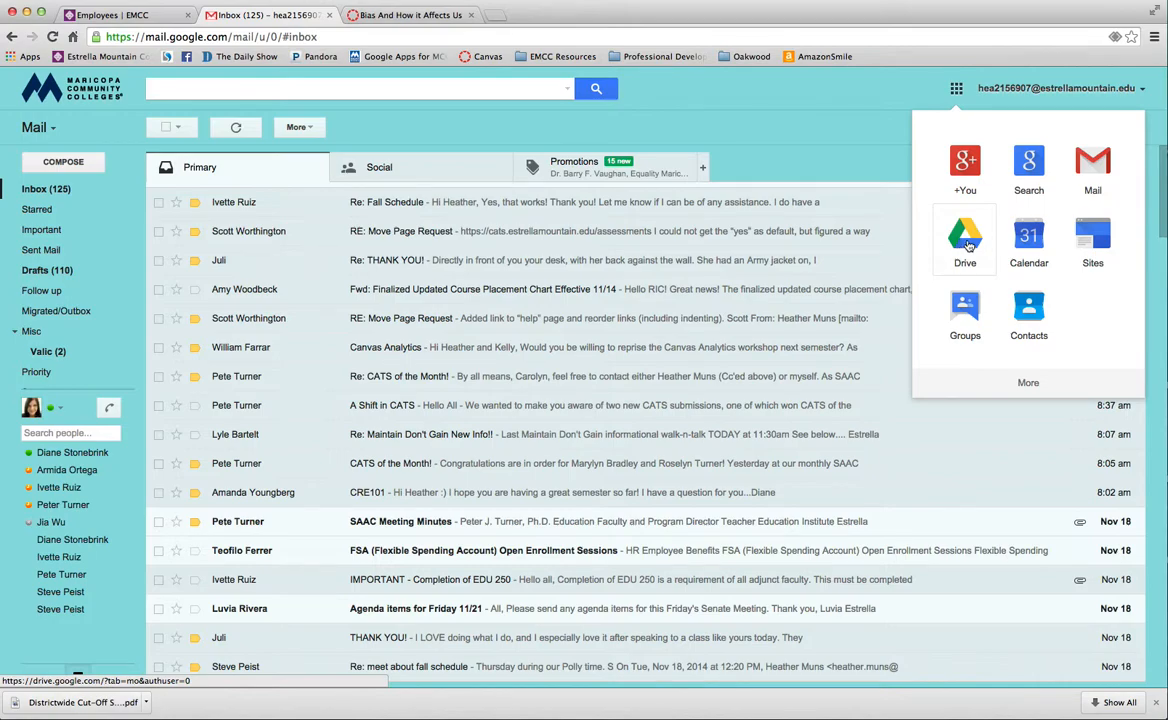
left_click(966, 242)
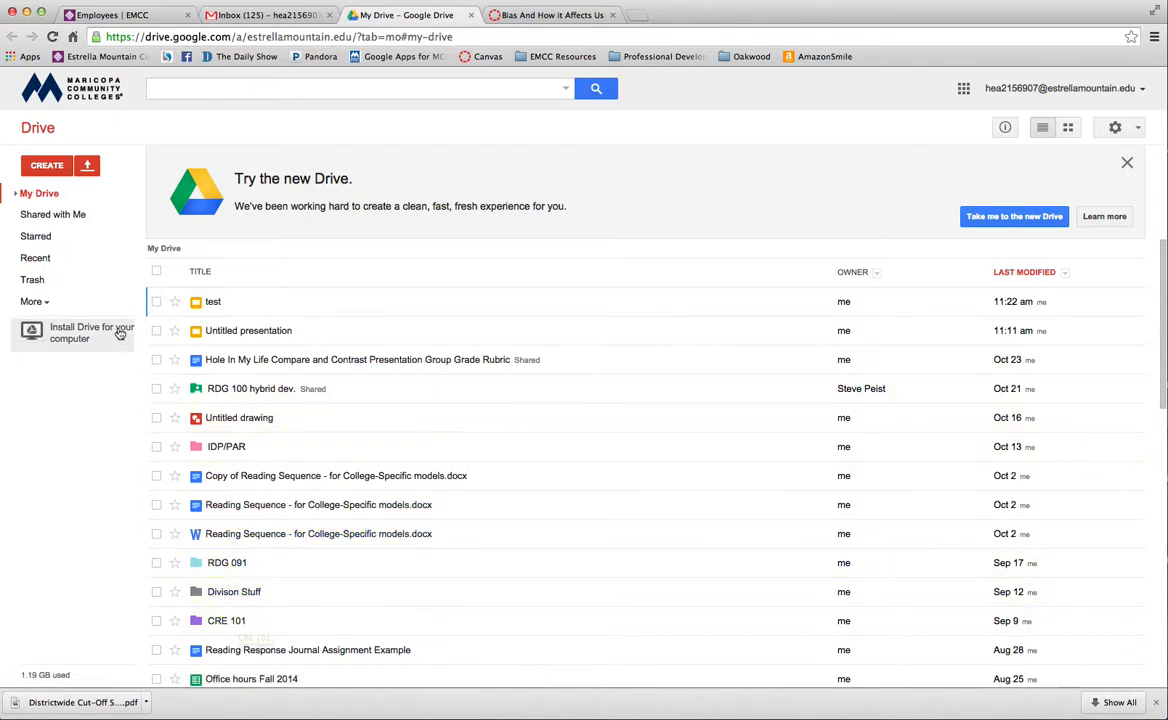
Create a new folder named "Test Class" in My Drive.
left_click(47, 166)
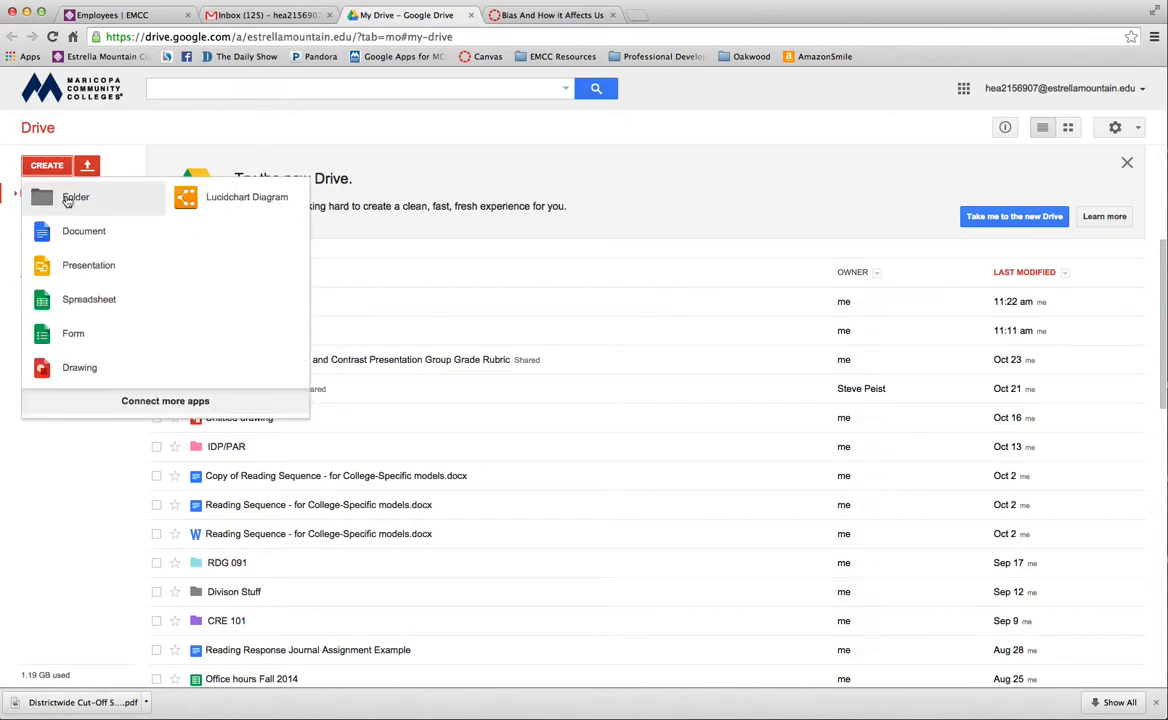
left_click(67, 198)
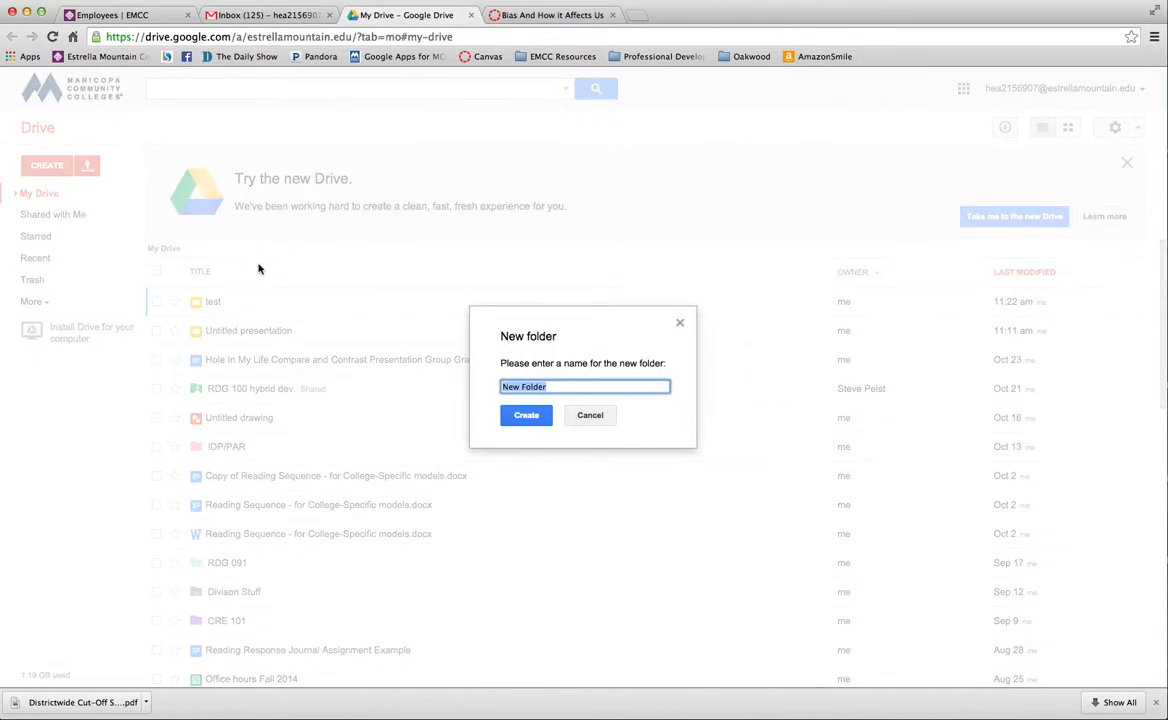
type("Test Class")
left_click(520, 415)
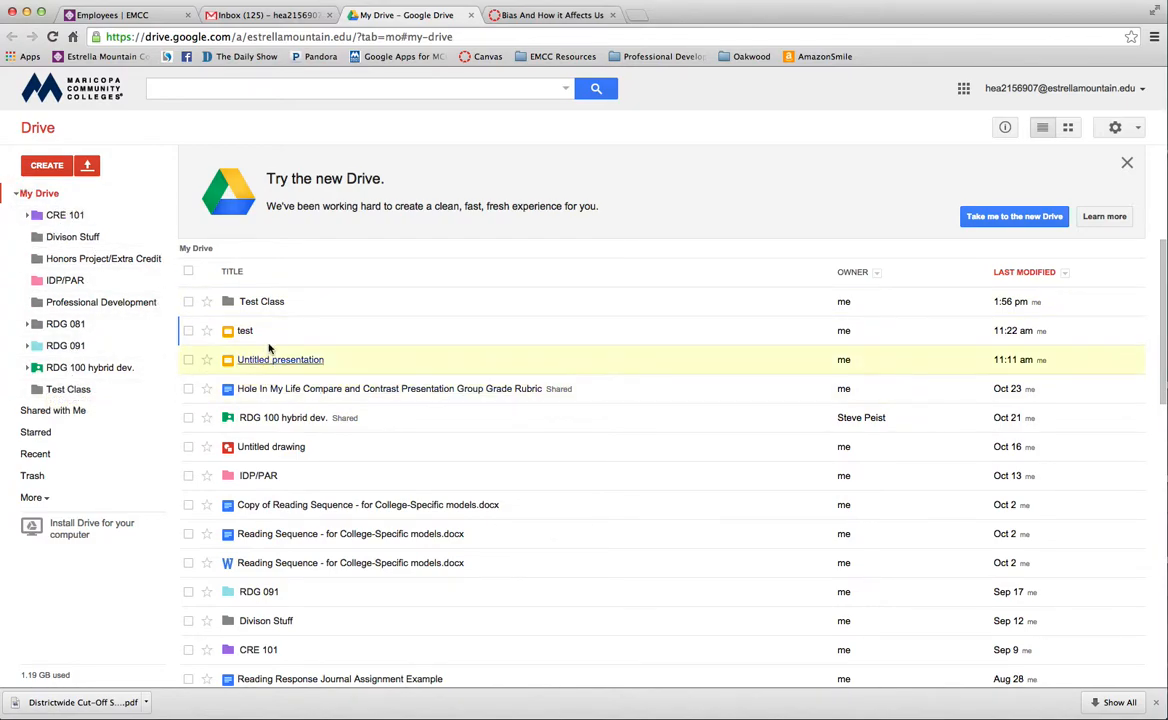
Open the Test Class folder and change its color to Cardinal red.
left_click(232, 303)
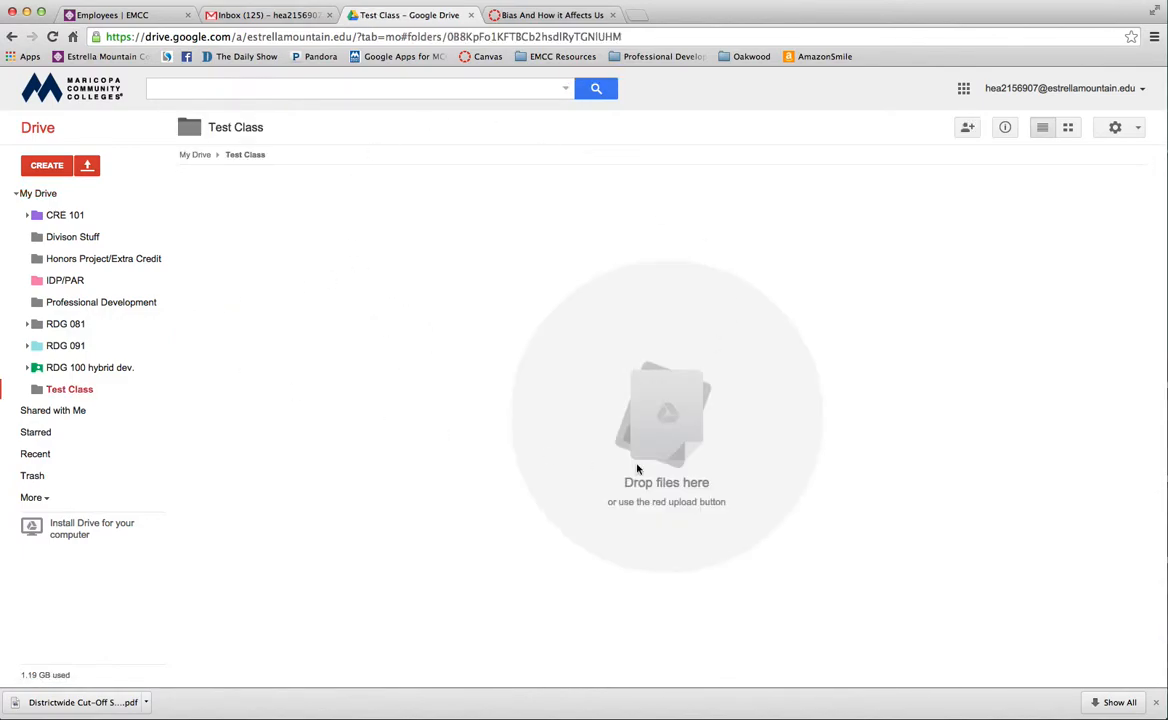
left_click(246, 129)
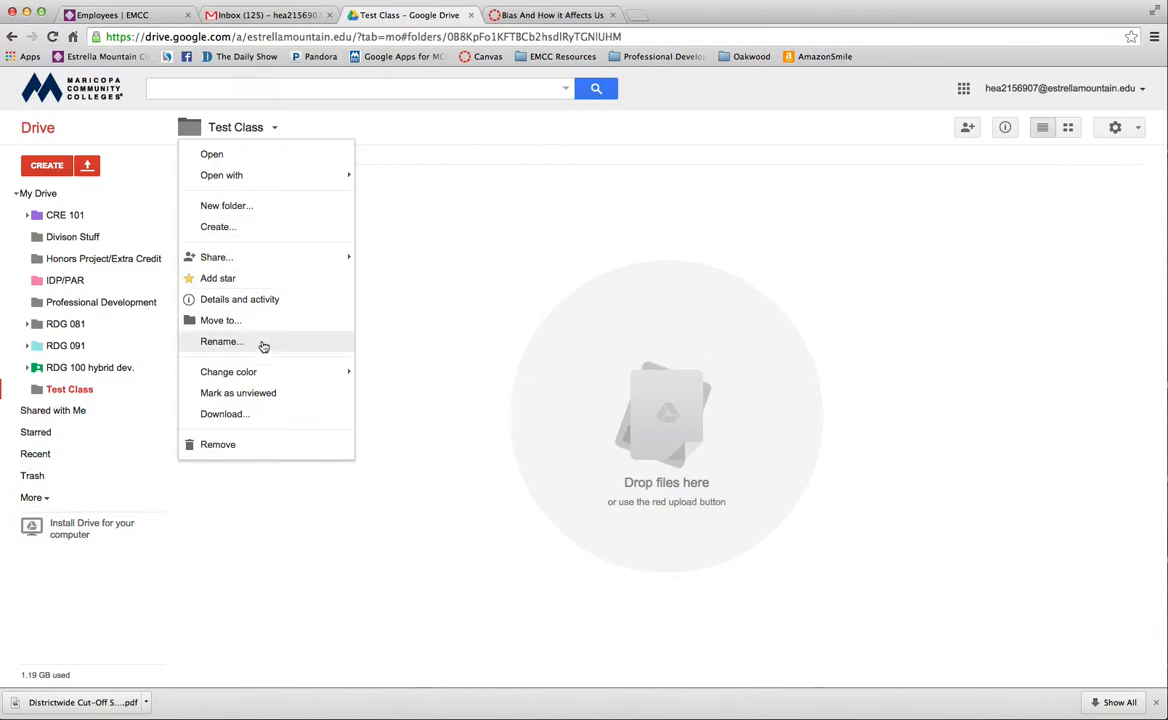
mouse_move(280, 373)
left_click(394, 378)
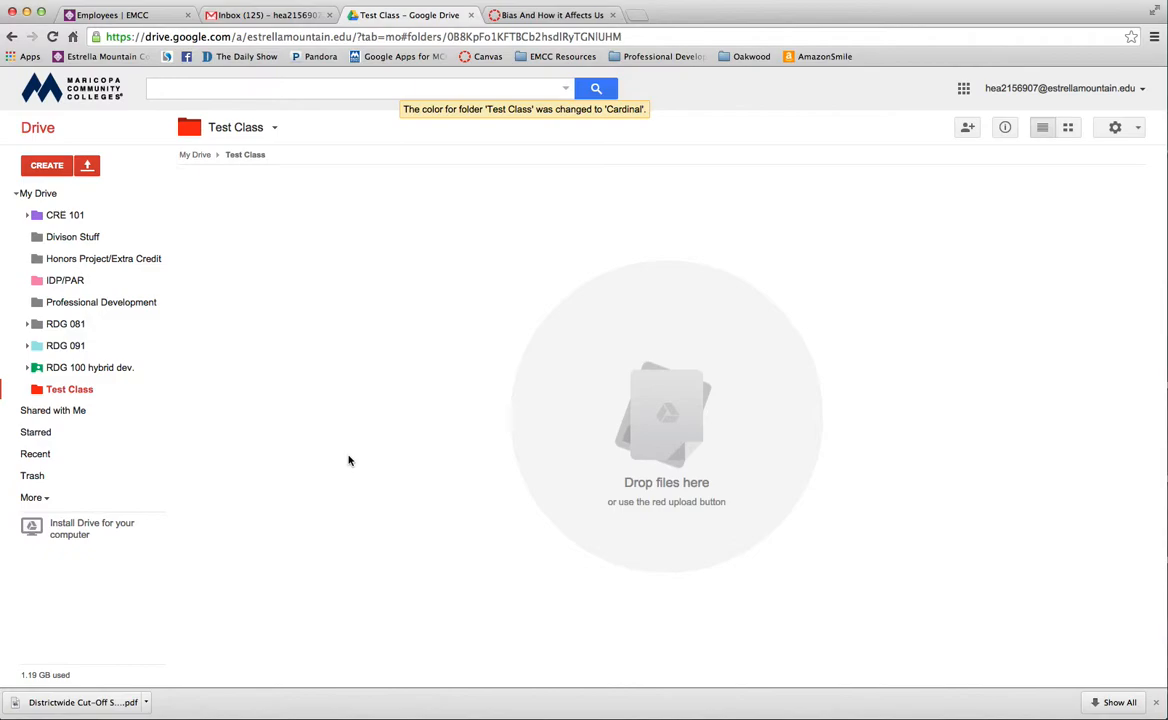
Create a new text document inside the Test Class folder and name it "Test Document".
left_click(44, 169)
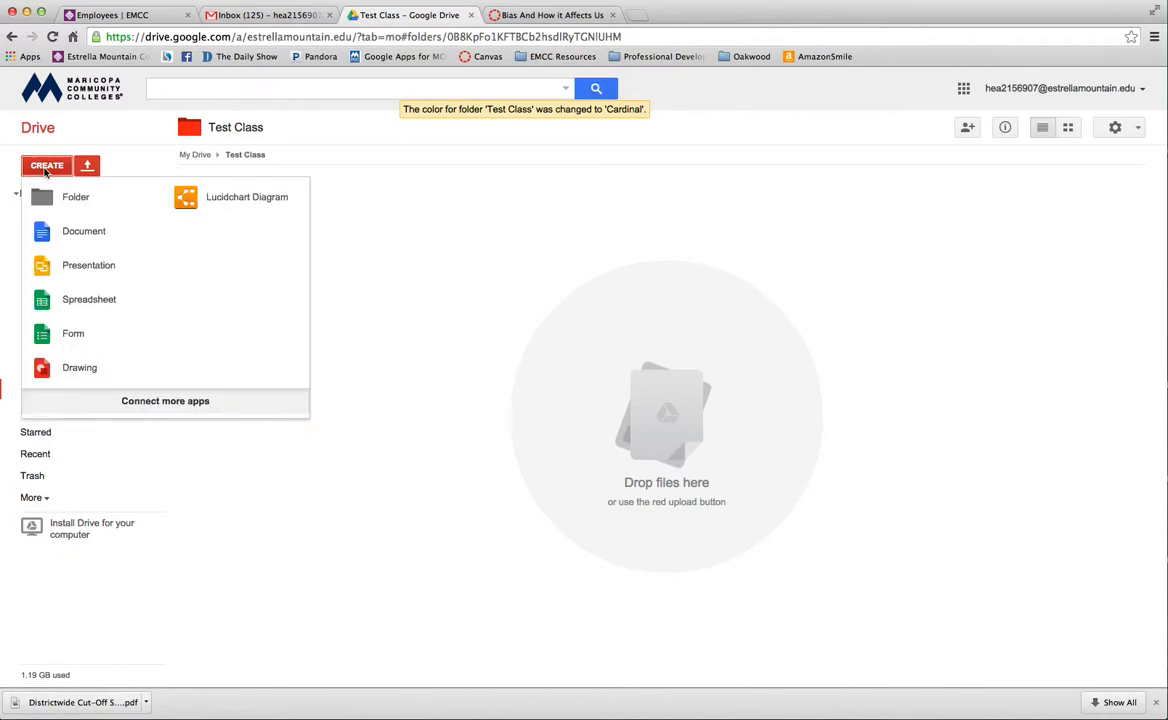
left_click(72, 237)
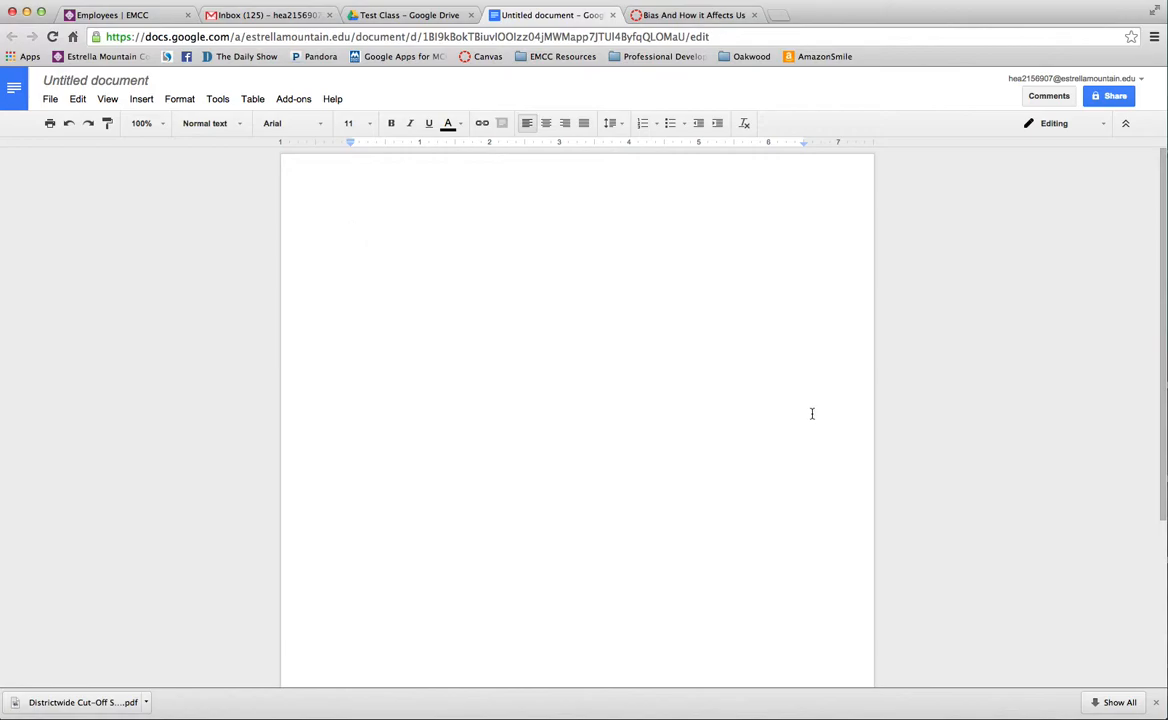
left_click(100, 82)
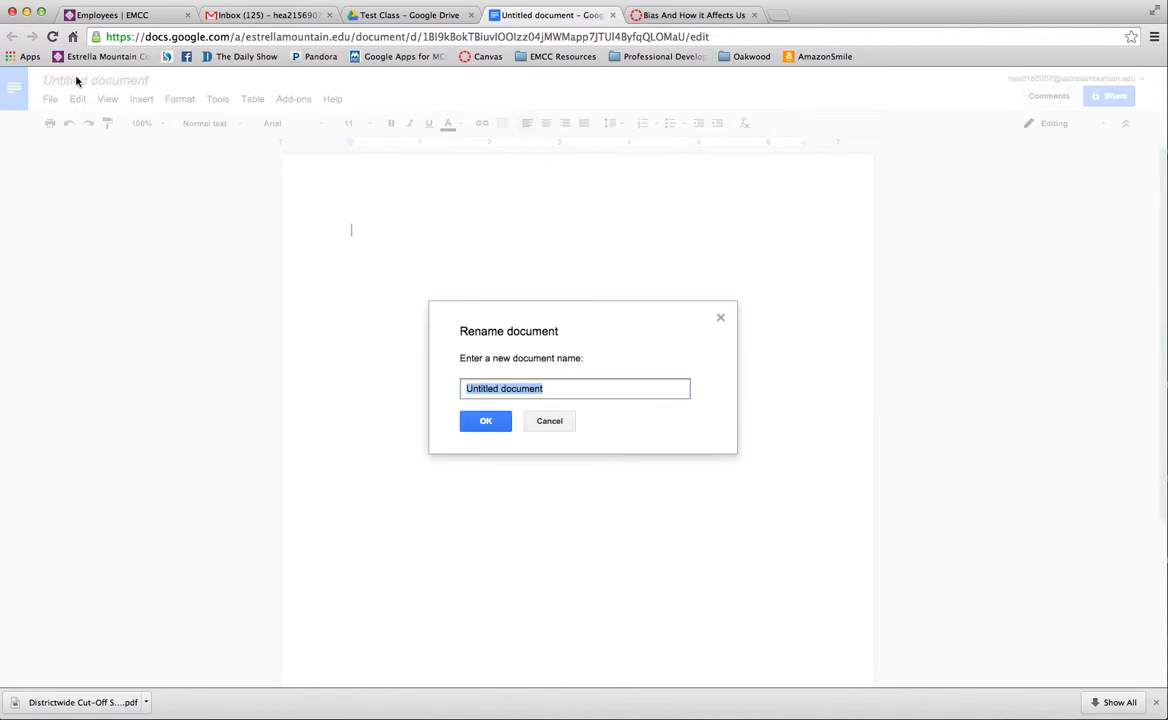
type("Tes")
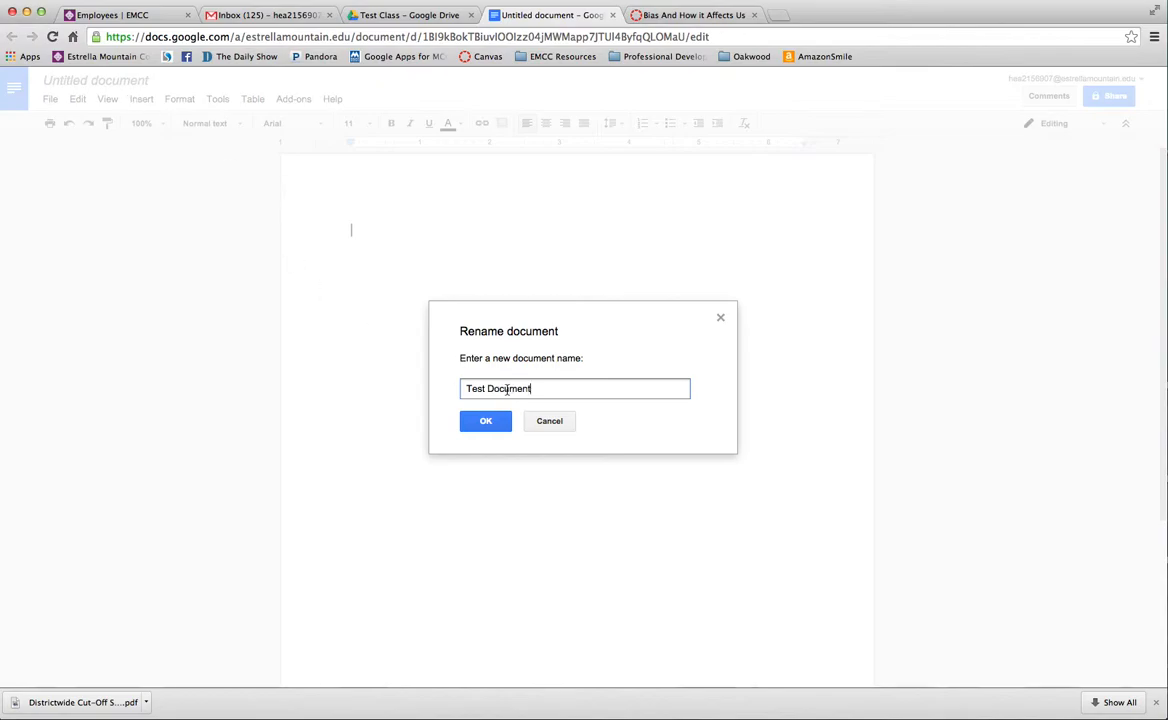
left_click(484, 420)
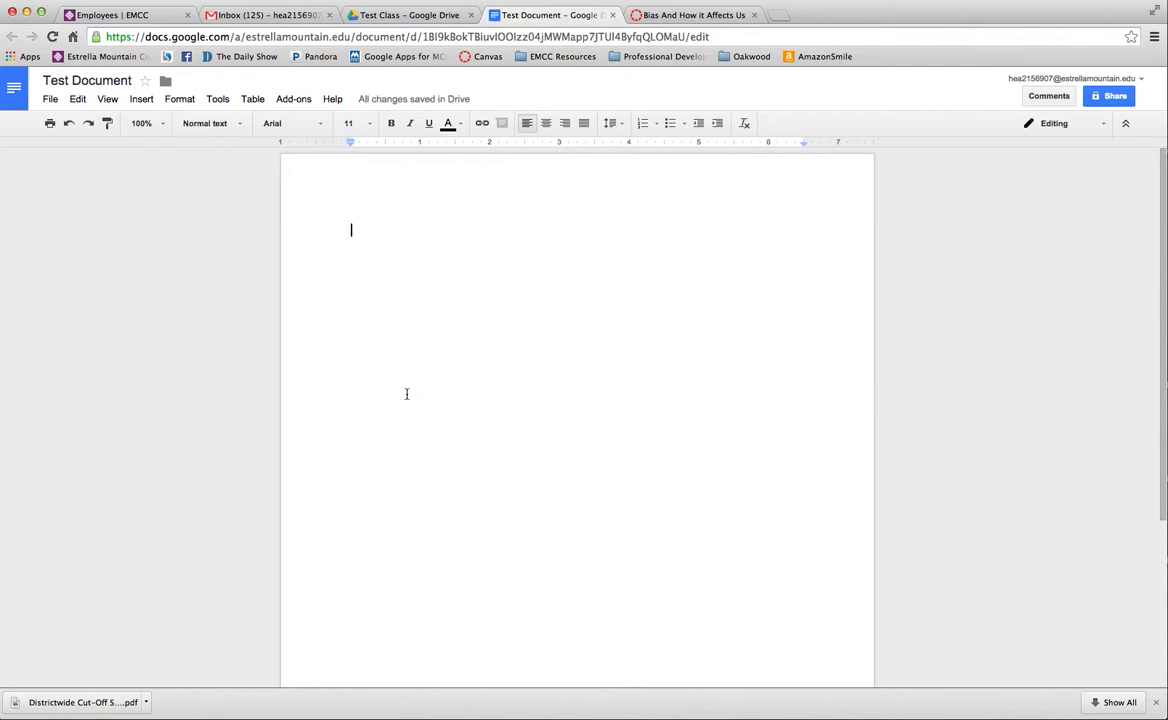
Enter the sample text "kjakjfdkfjdkajsdfkjdsakjfsd;kjfasdkfsdfasdfafsasdfasfadsffdsafsddsafs" in the document body.
type("kjakjfdkfjdkajsdfkjds")
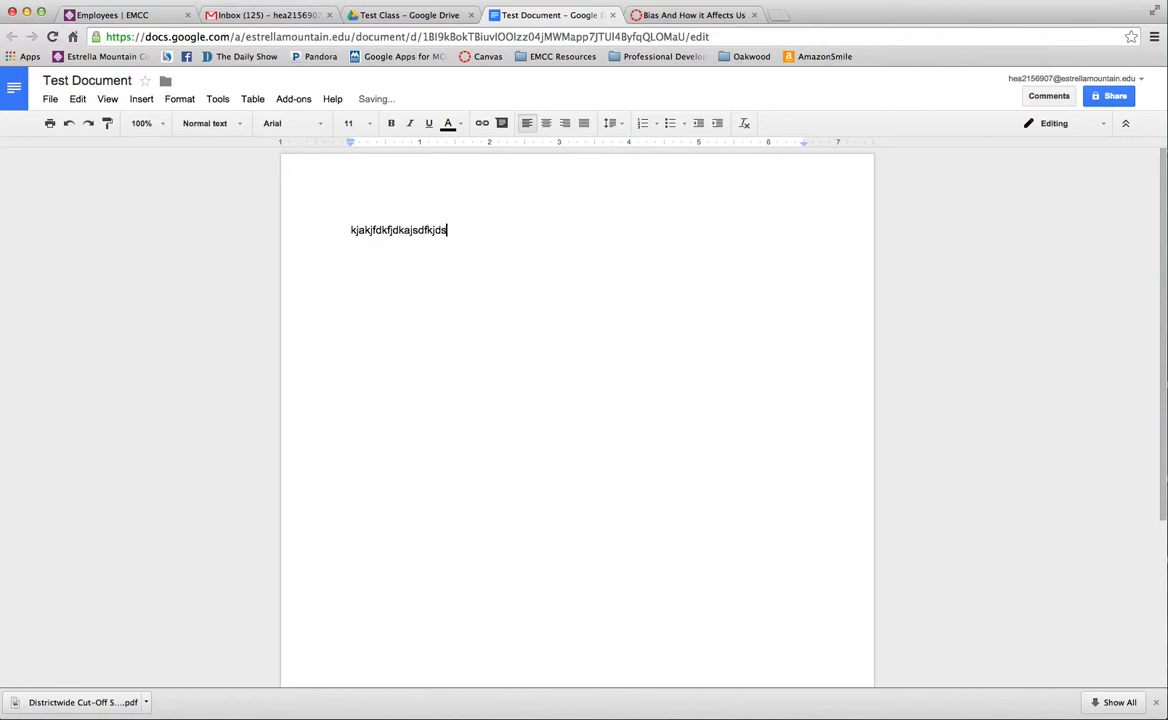
type("akjfsd;kjfasdkfsdfasdfafs")
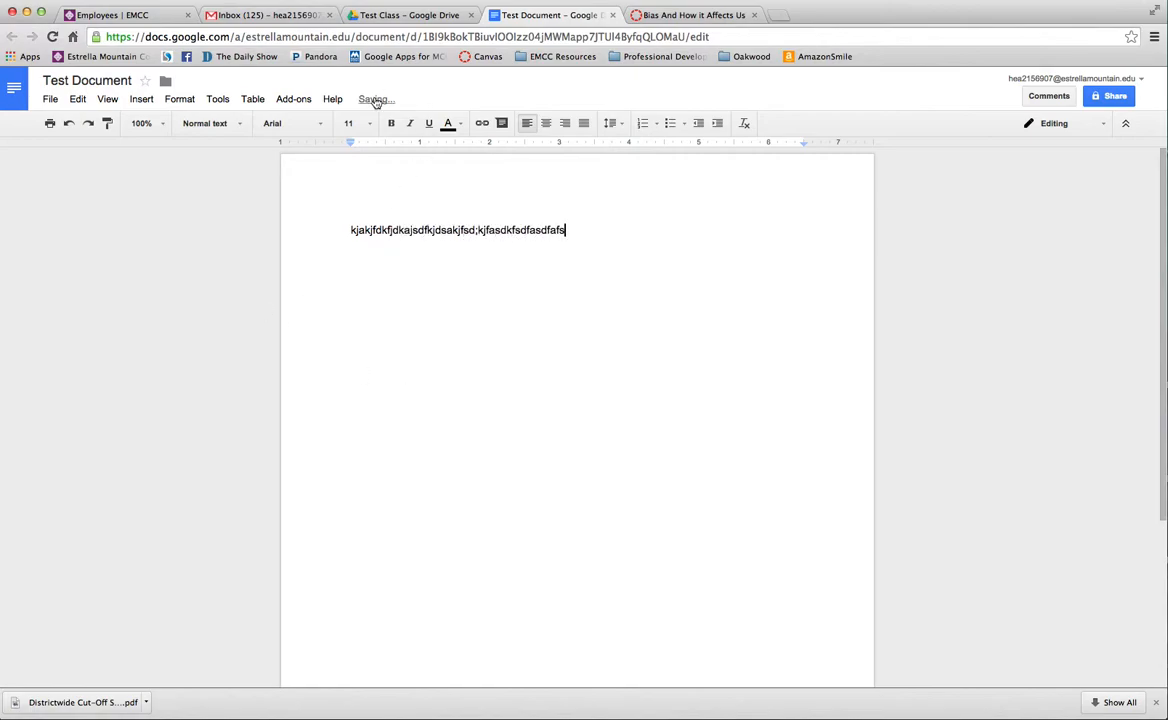
type("asdfasfadsffdsafsddsafs")
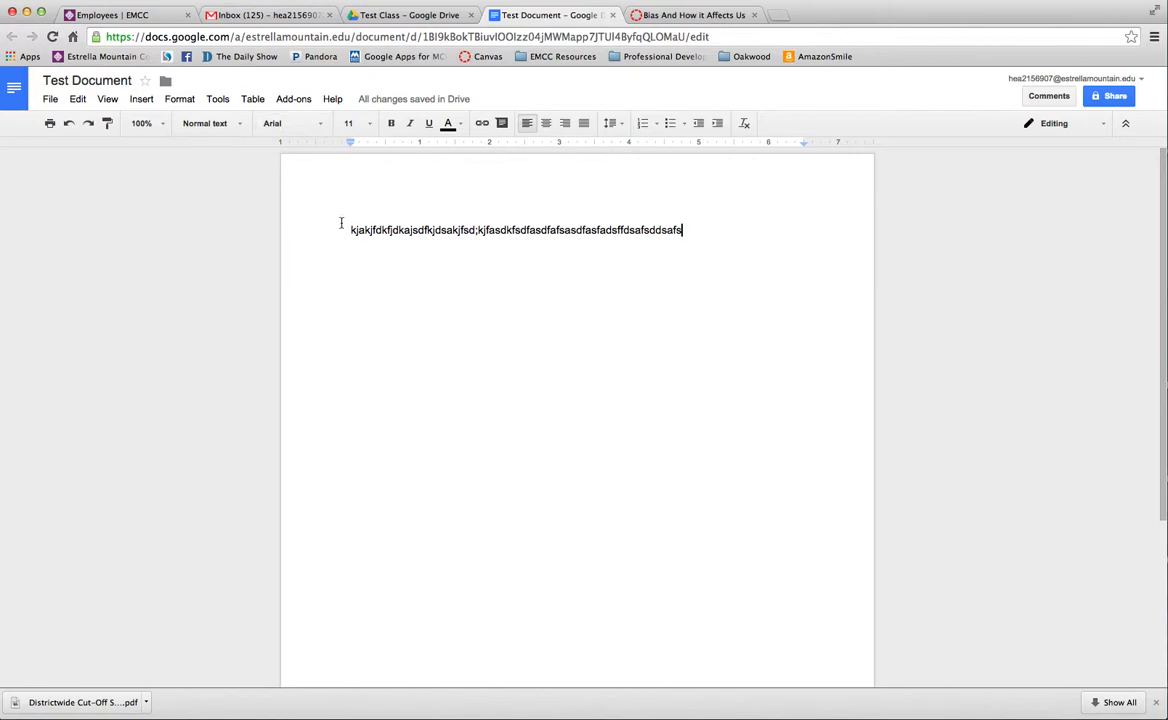
Format the whole line of sample text in 18-point Droid Serif.
left_click_drag(340, 223, 717, 227)
left_click(348, 123)
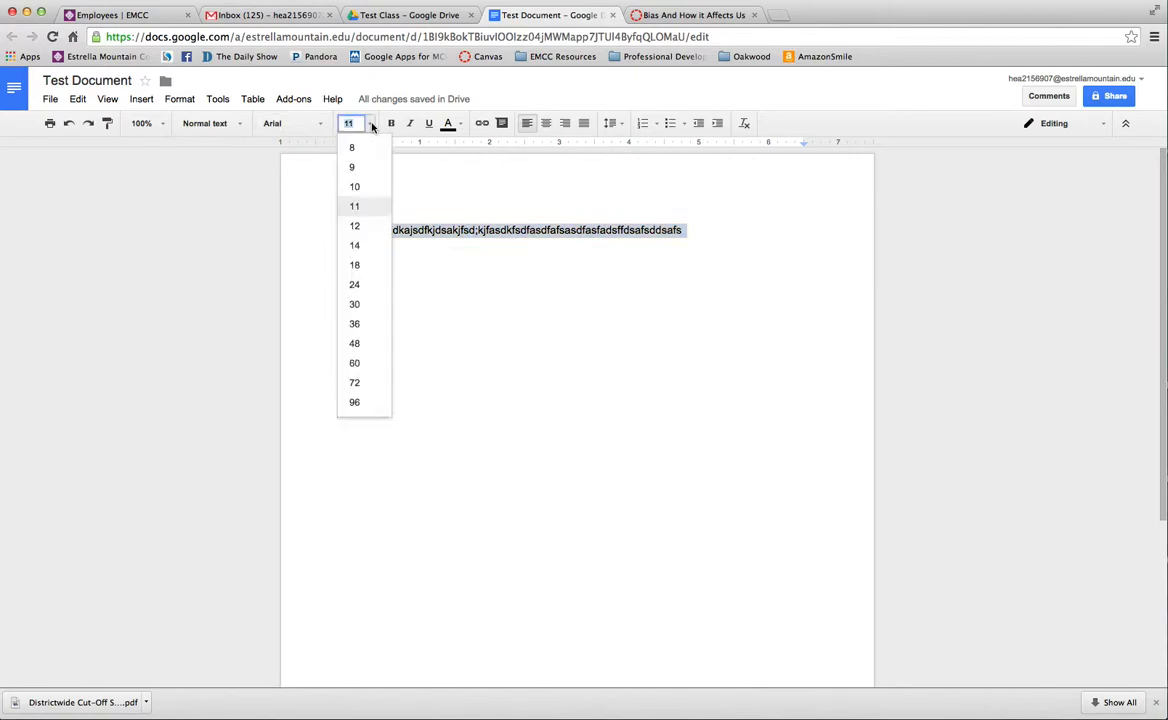
left_click(356, 266)
left_click(320, 123)
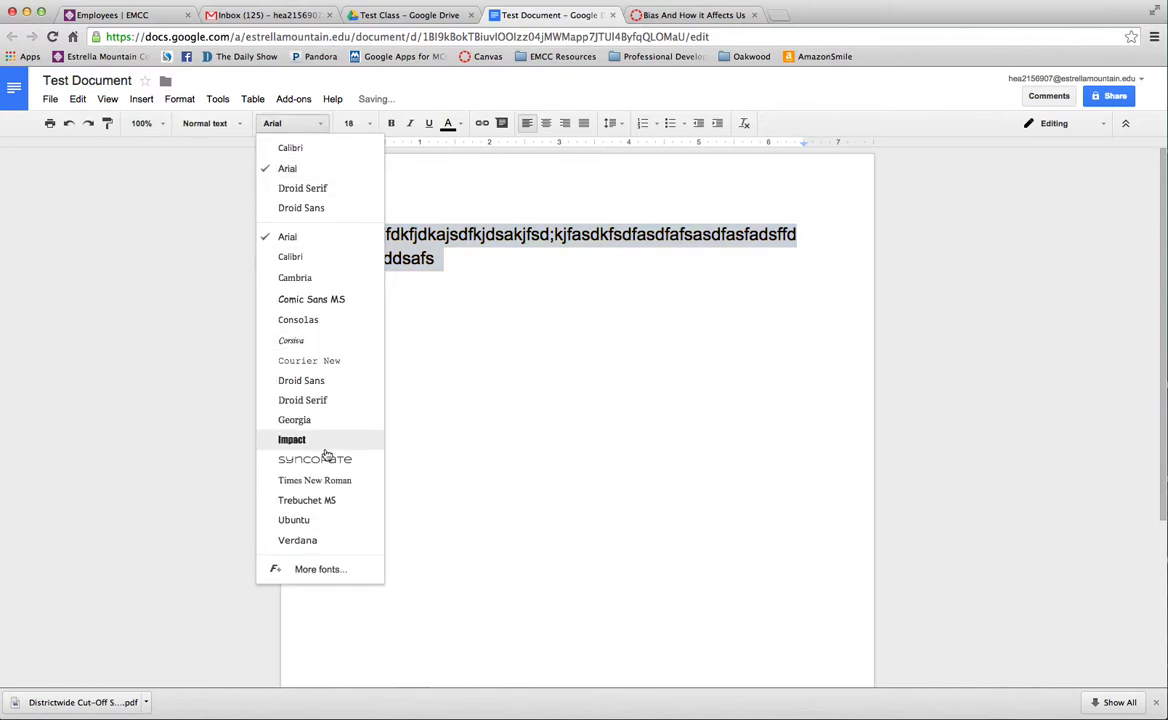
left_click(322, 400)
Color the selected sample text red and center it on the page.
left_click(449, 123)
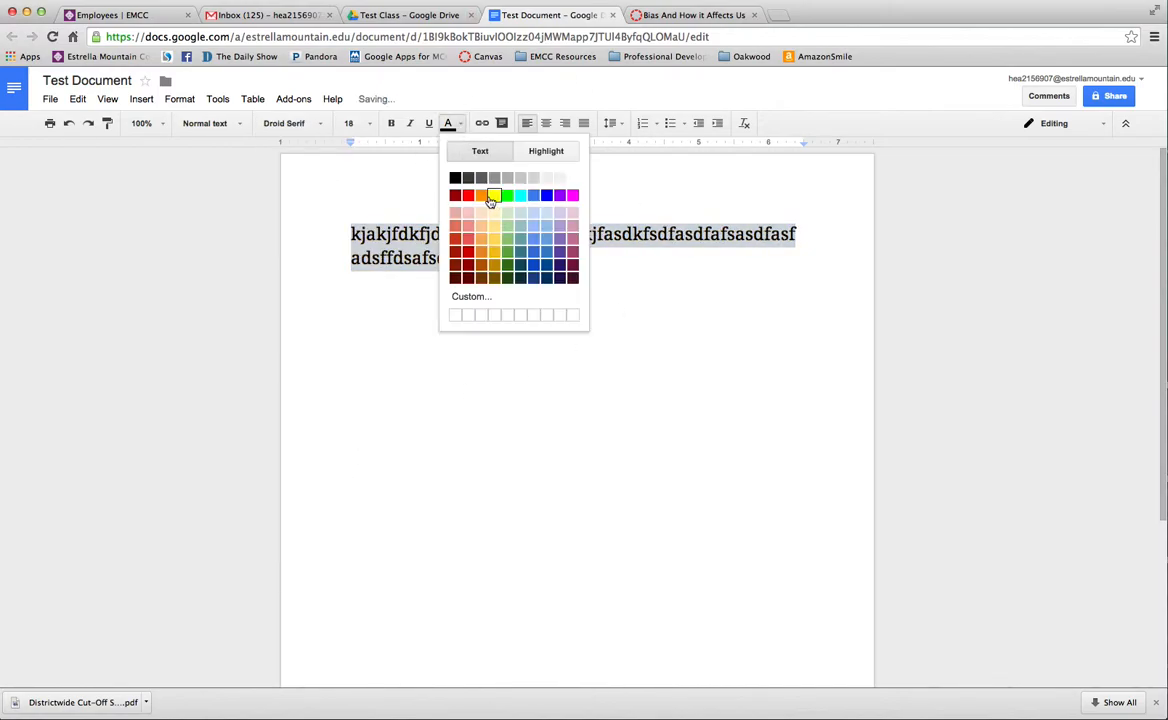
left_click(467, 196)
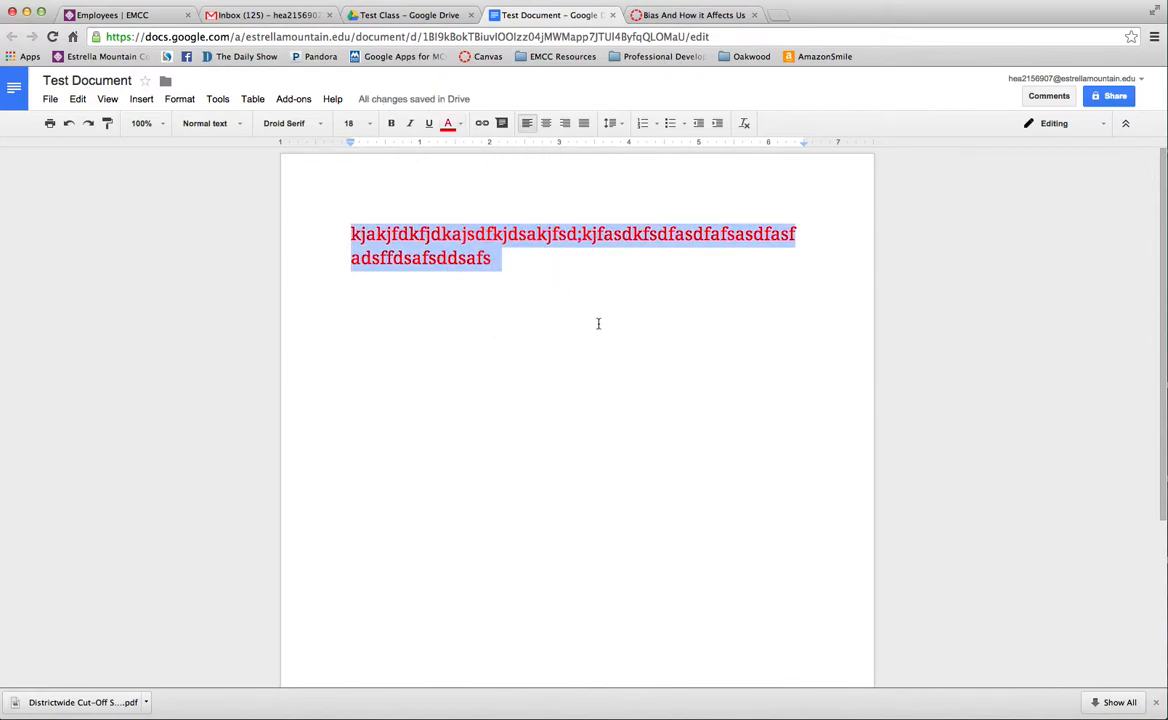
left_click(553, 129)
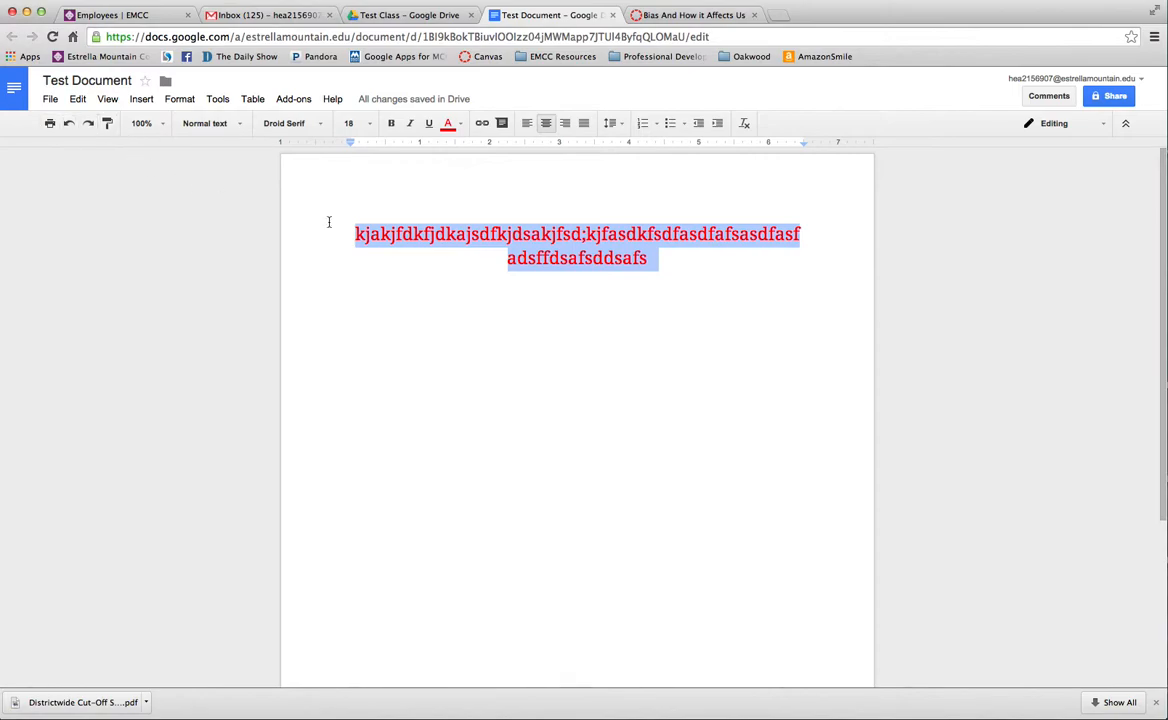
Append "jkdsflkjasdk" to the end of the sample text and close the document.
left_click(690, 272)
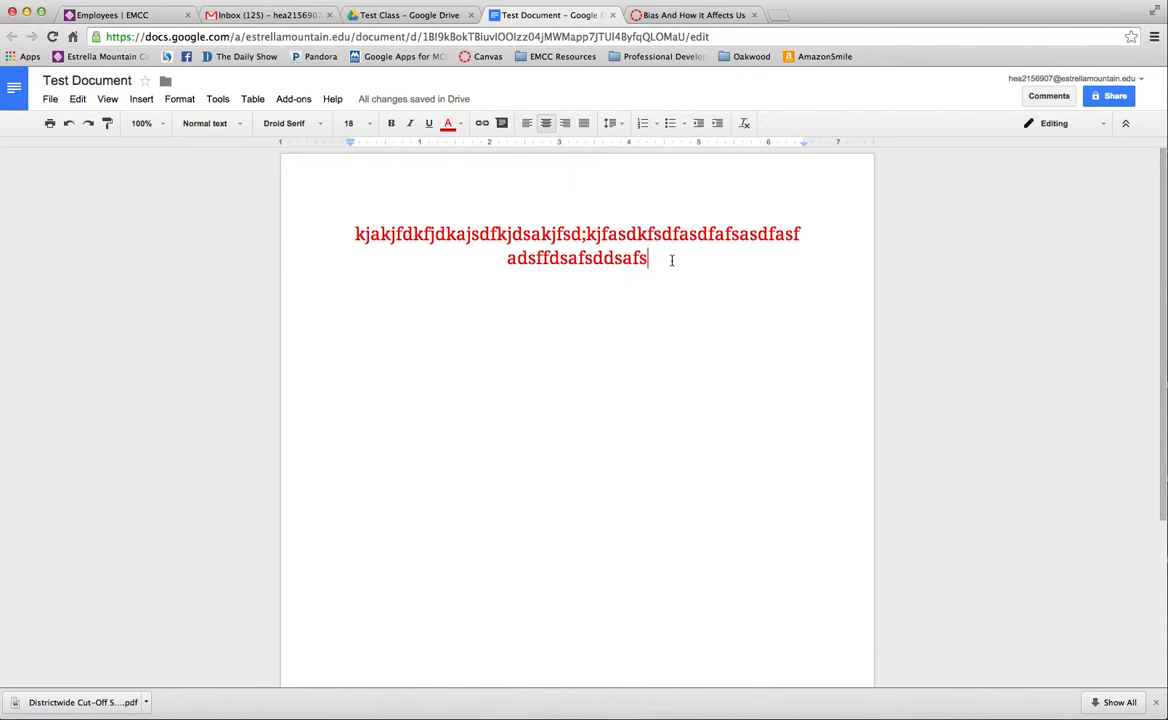
type("jkdsflkjasdk")
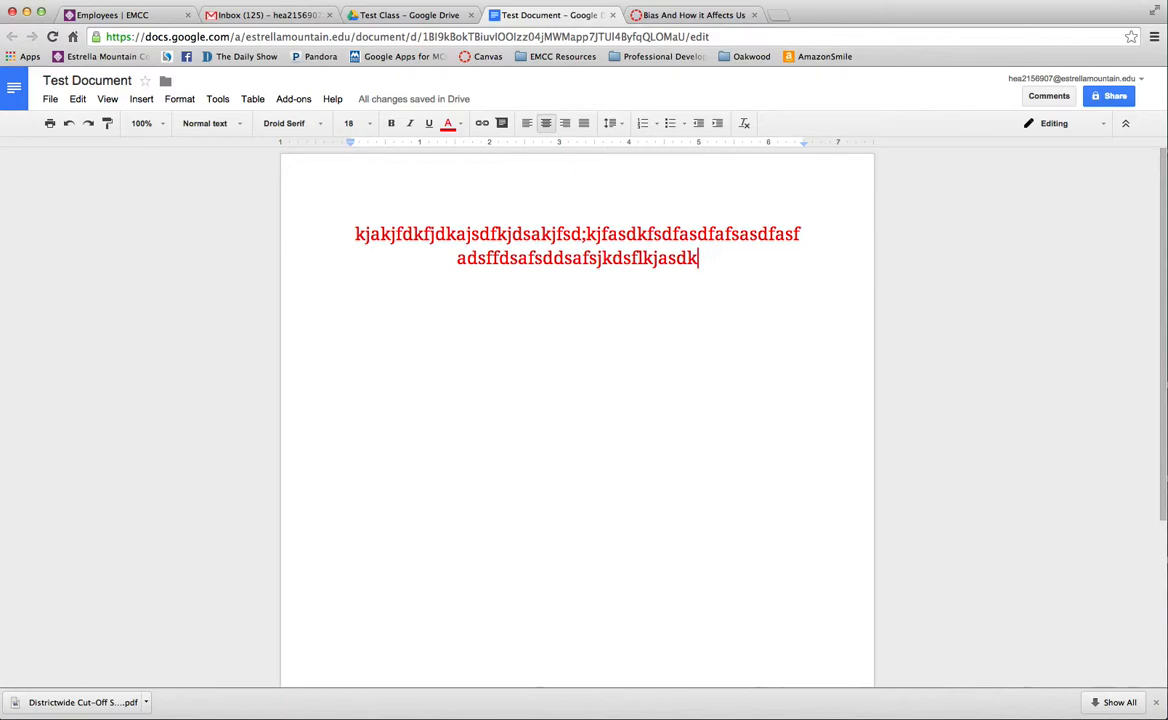
left_click(613, 15)
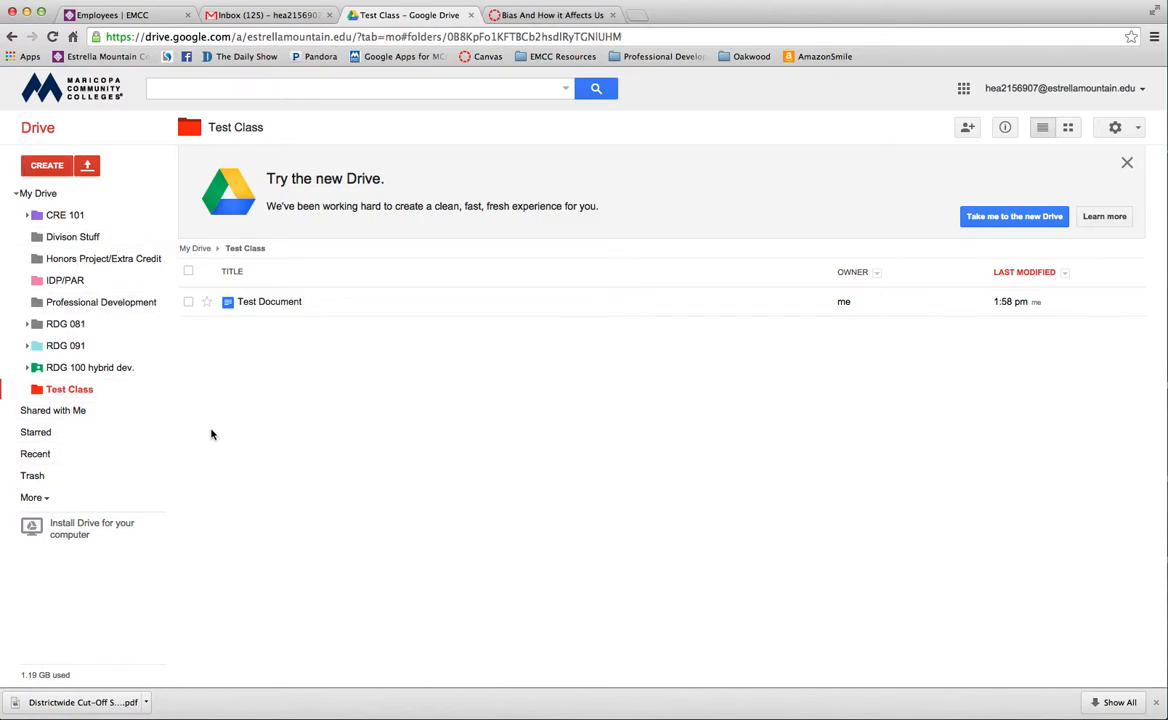
Reopen Test Document from the Test Class folder to check its saved contents, and close it again.
left_click(272, 304)
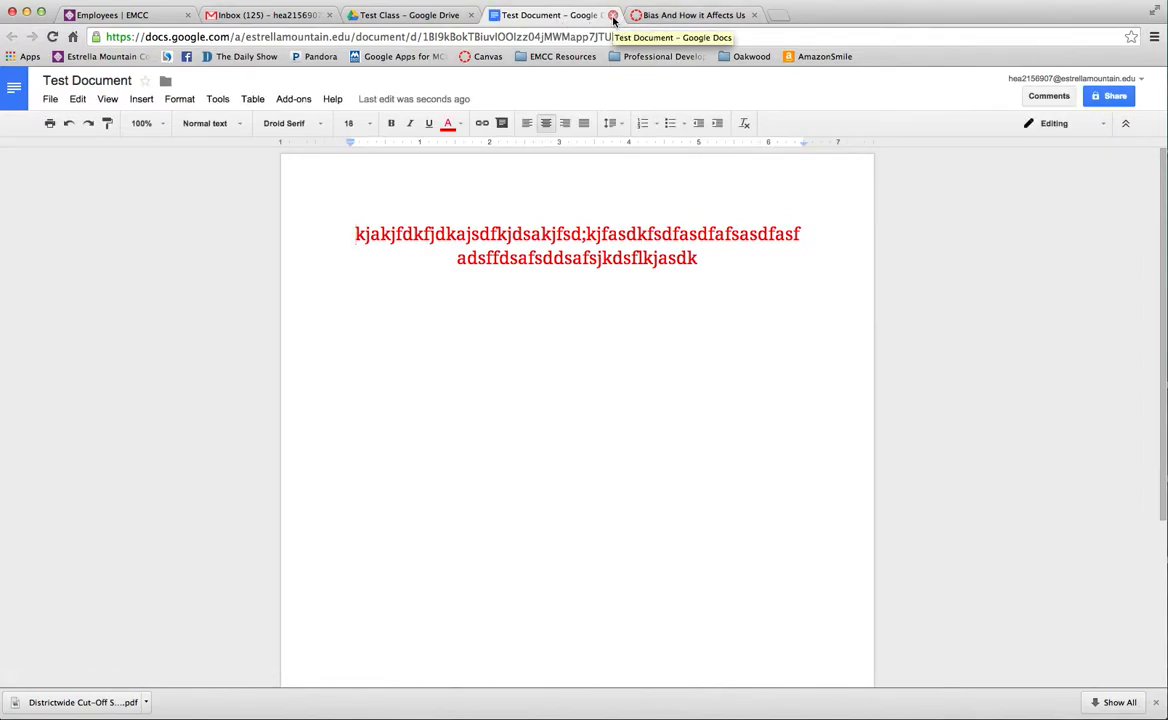
left_click(612, 15)
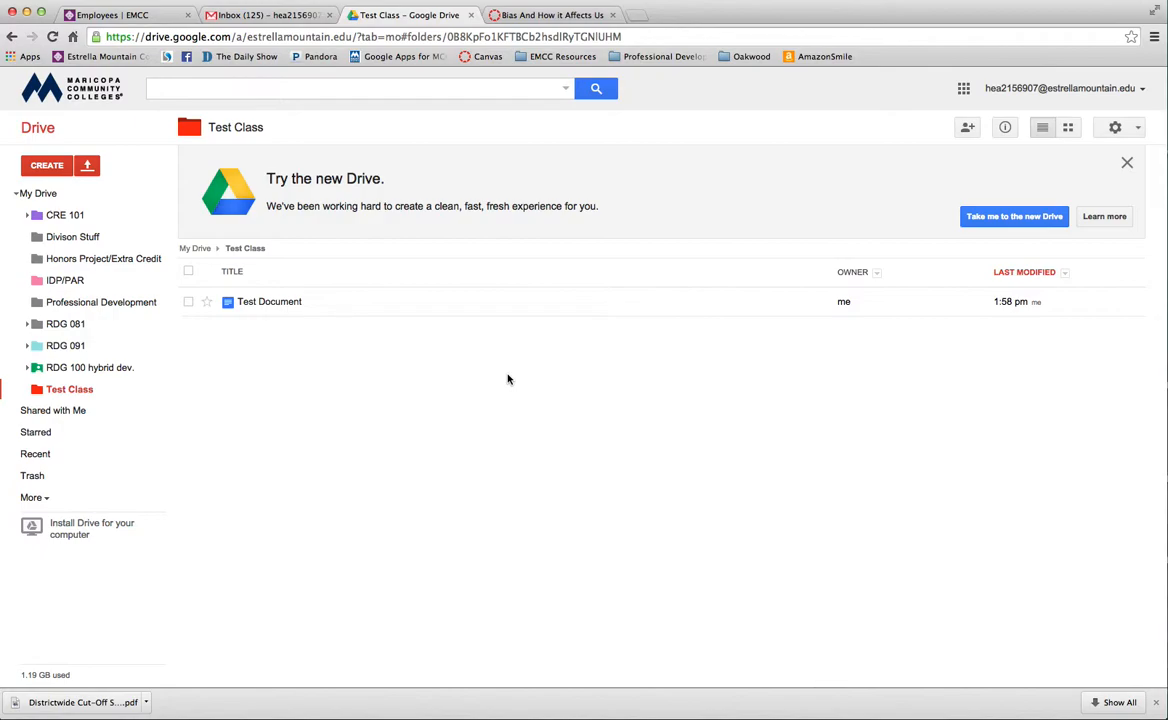
Open Test Document and set its link sharing to "On - Anyone with the link" with view access.
left_click(282, 303)
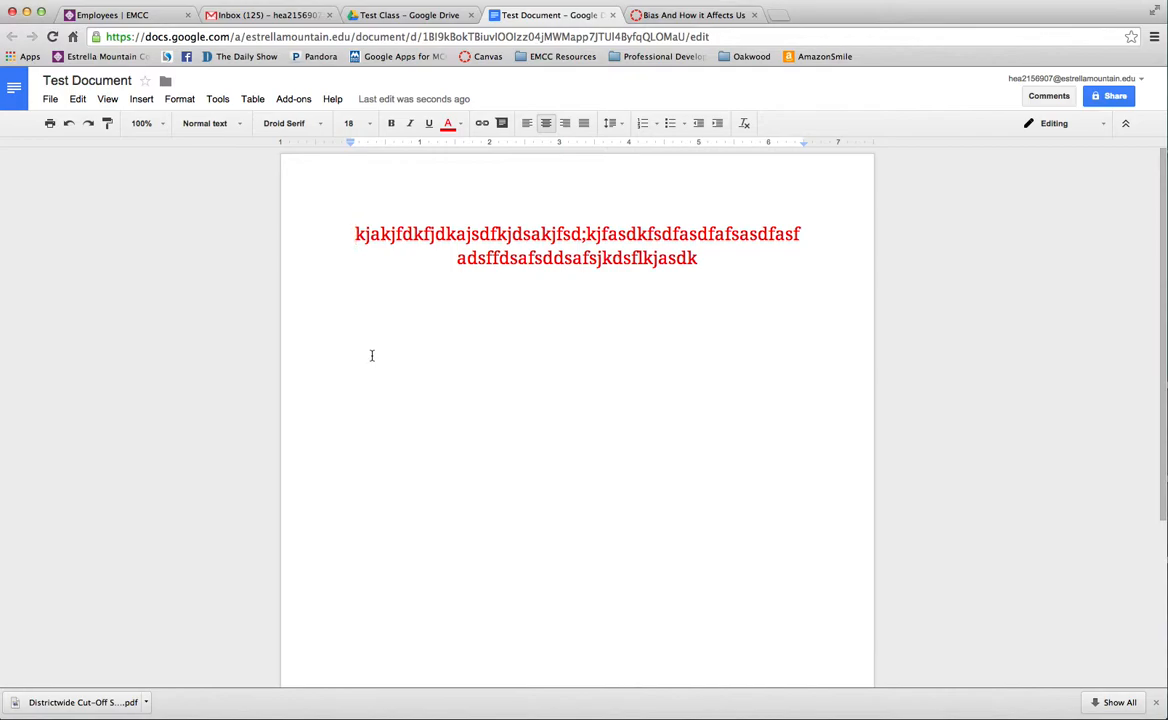
left_click(1108, 101)
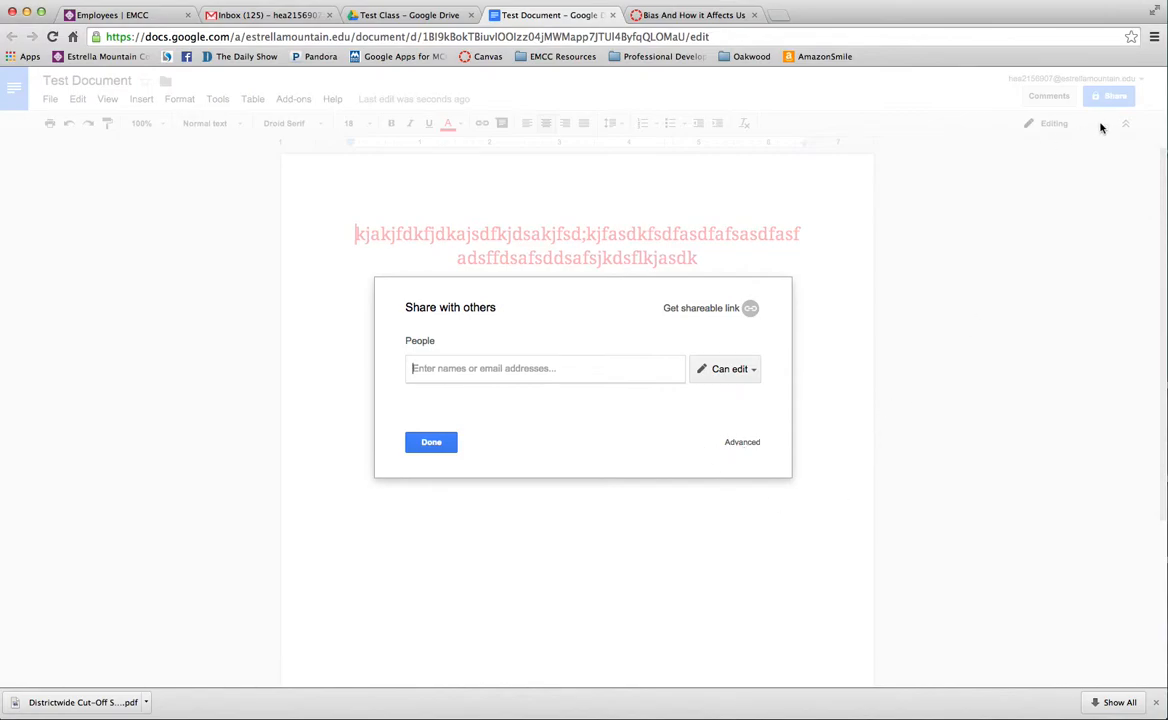
left_click(740, 443)
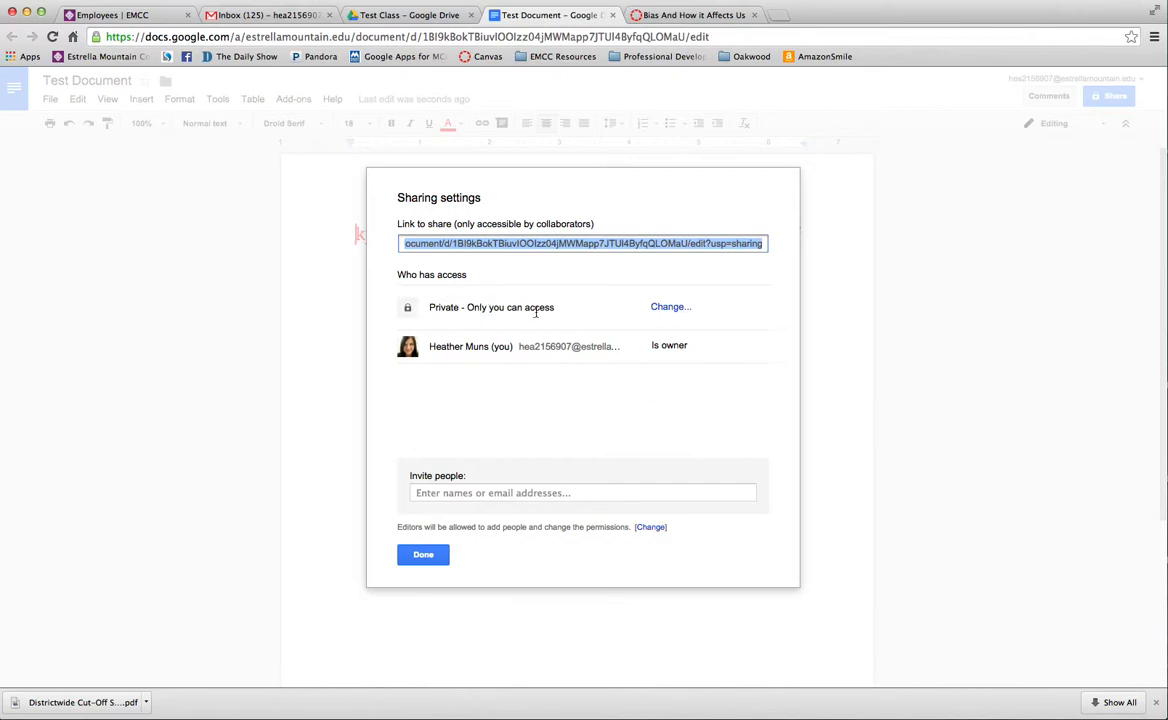
left_click(668, 307)
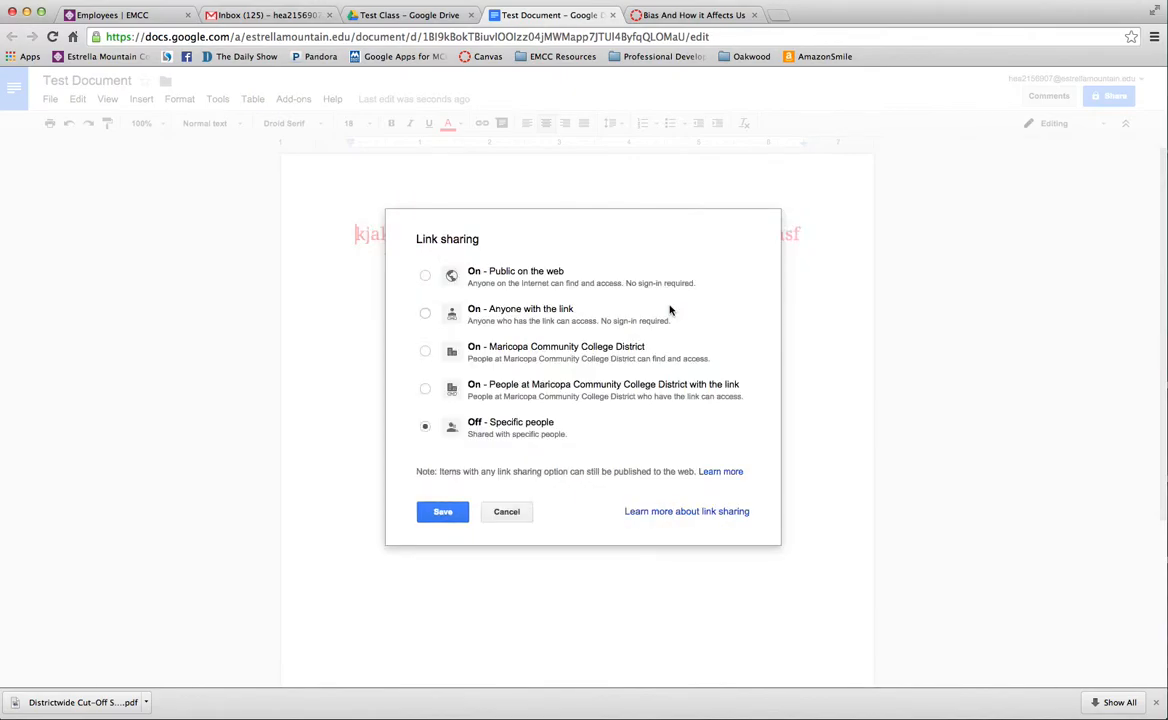
left_click(424, 314)
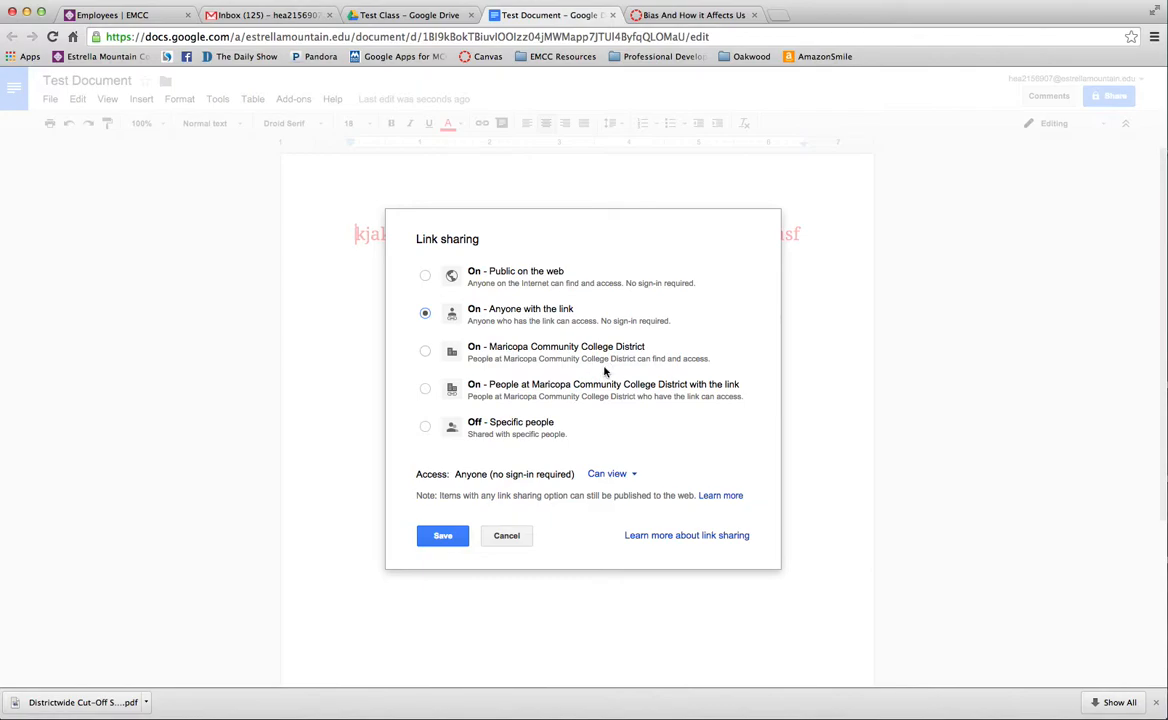
left_click(446, 537)
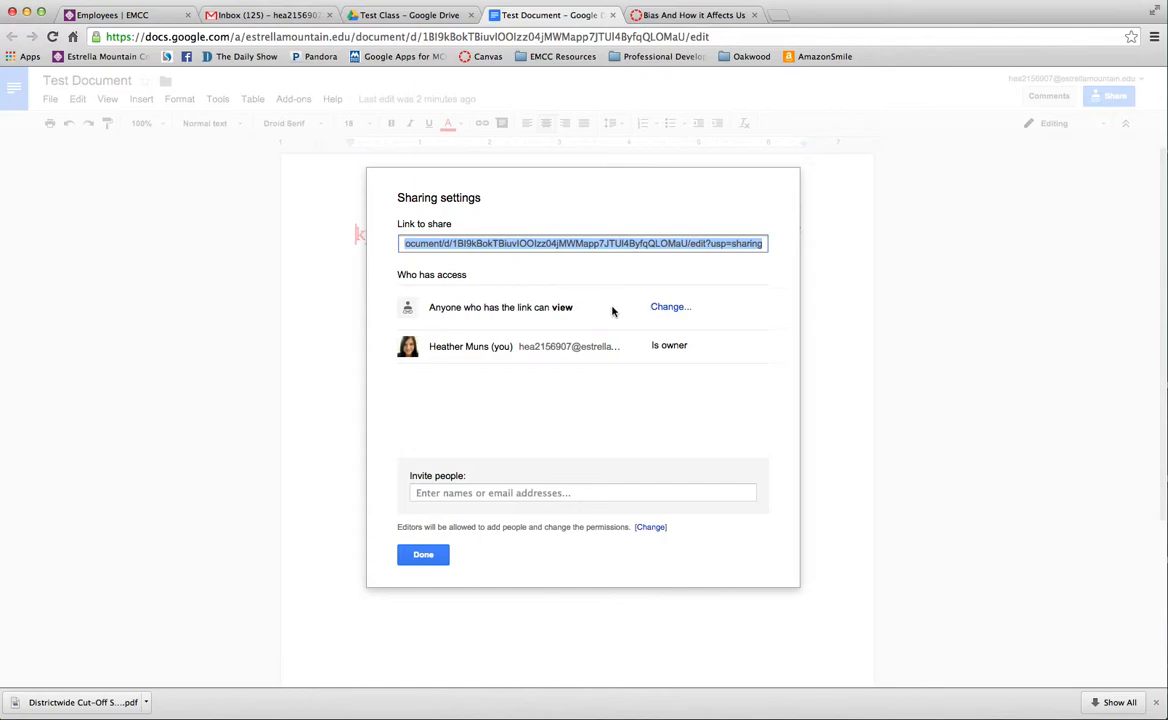
Copy Test Document's share link and paste it as the website URL for the "Bias And How it Affects Us" assignment submission in Canvas.
right_click(594, 245)
left_click(621, 301)
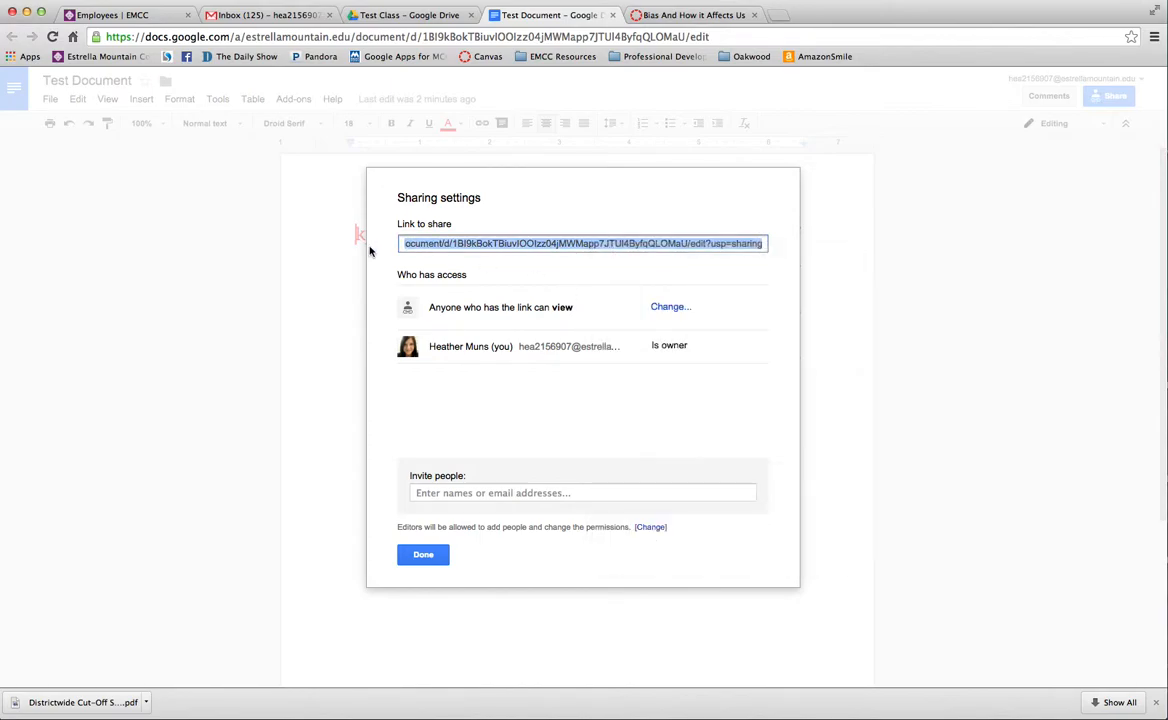
left_click(650, 16)
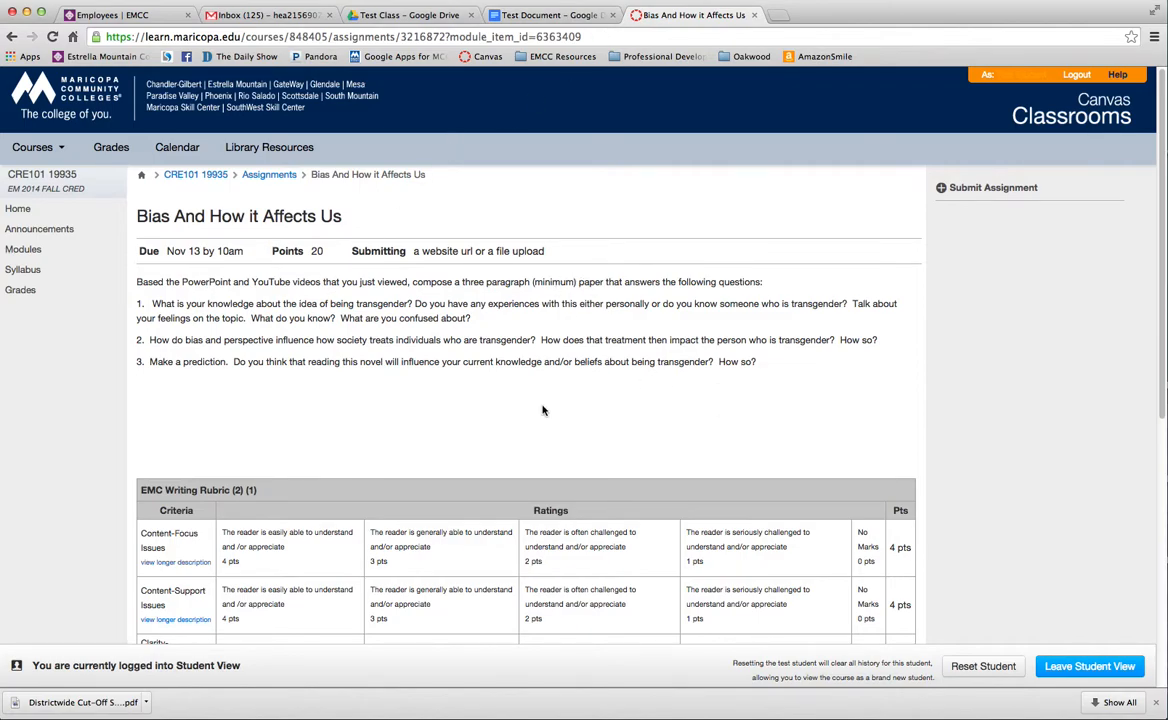
left_click(1010, 189)
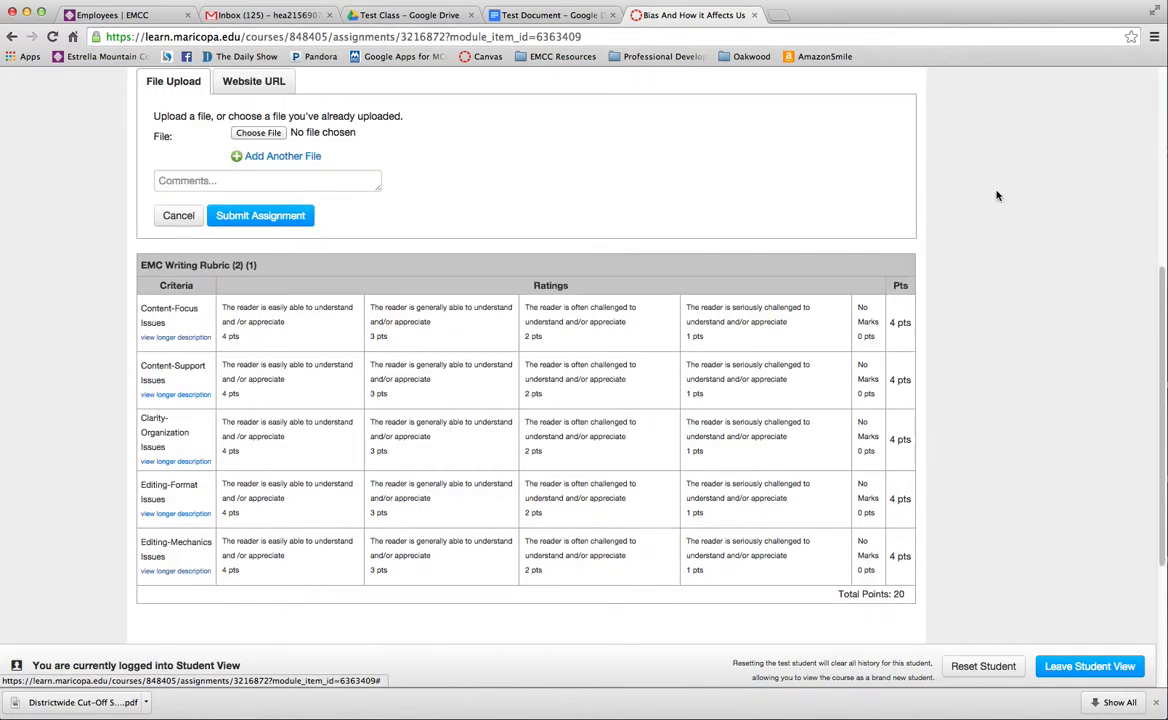
left_click(256, 88)
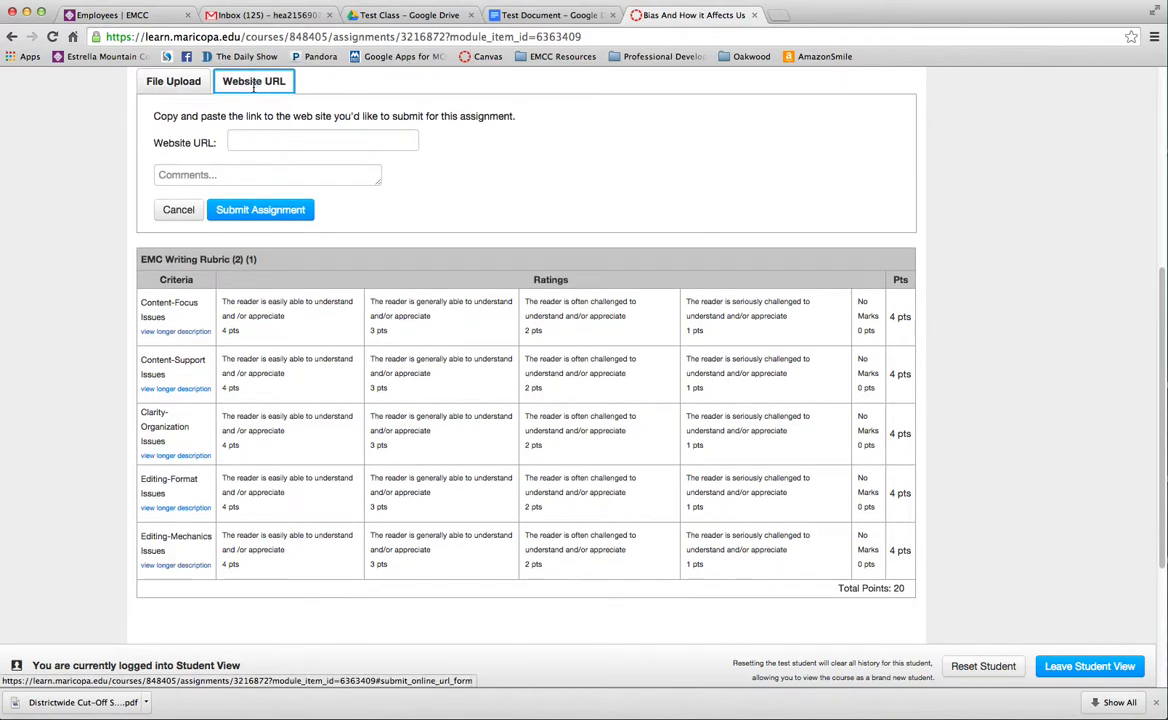
right_click(259, 147)
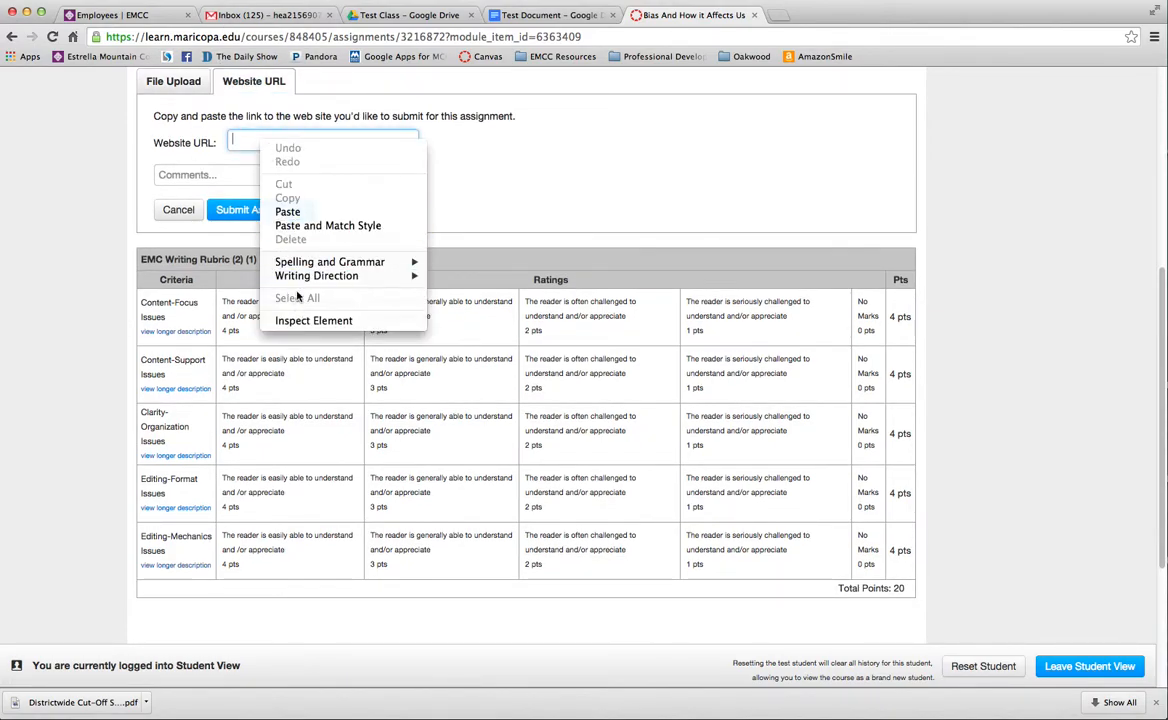
left_click(288, 211)
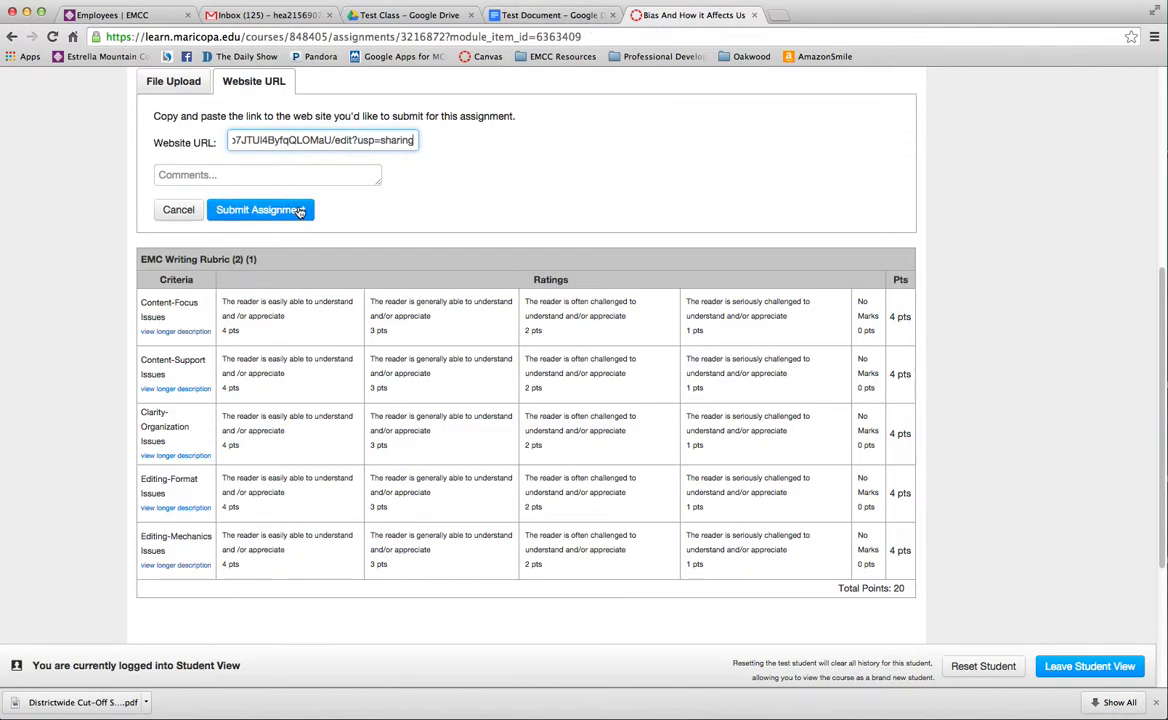
Finish the sharing settings of Test Document, close the document and return to the Test Class folder in Google Drive.
left_click(534, 15)
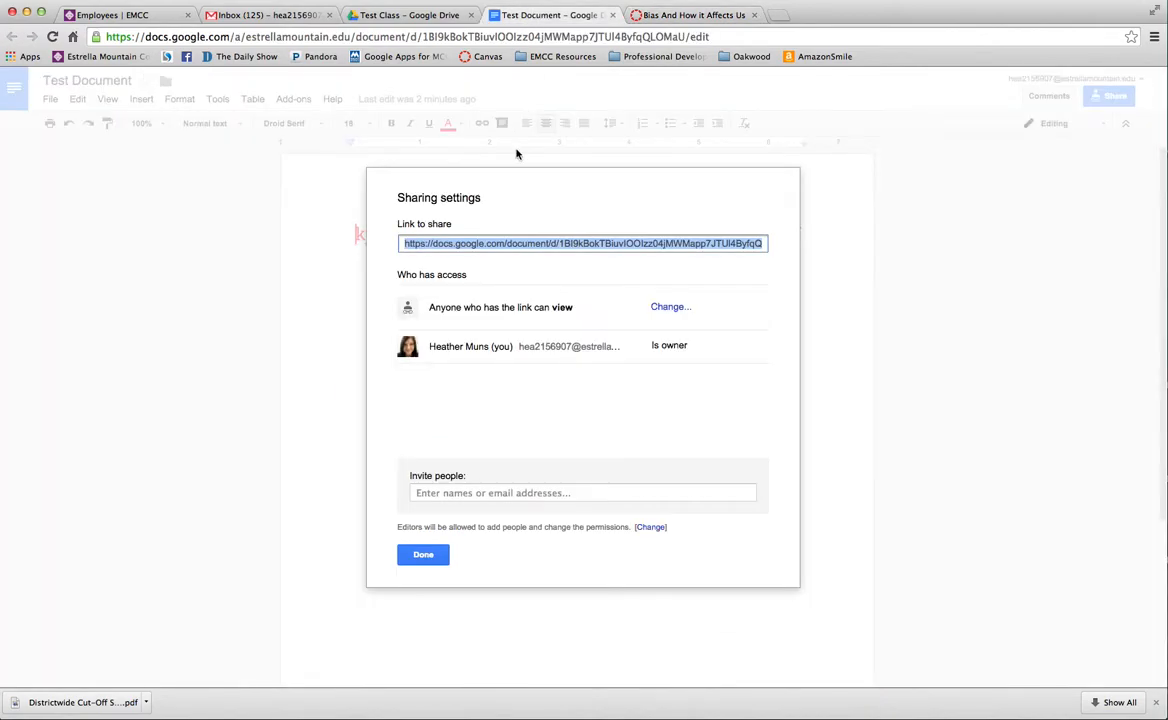
left_click(423, 554)
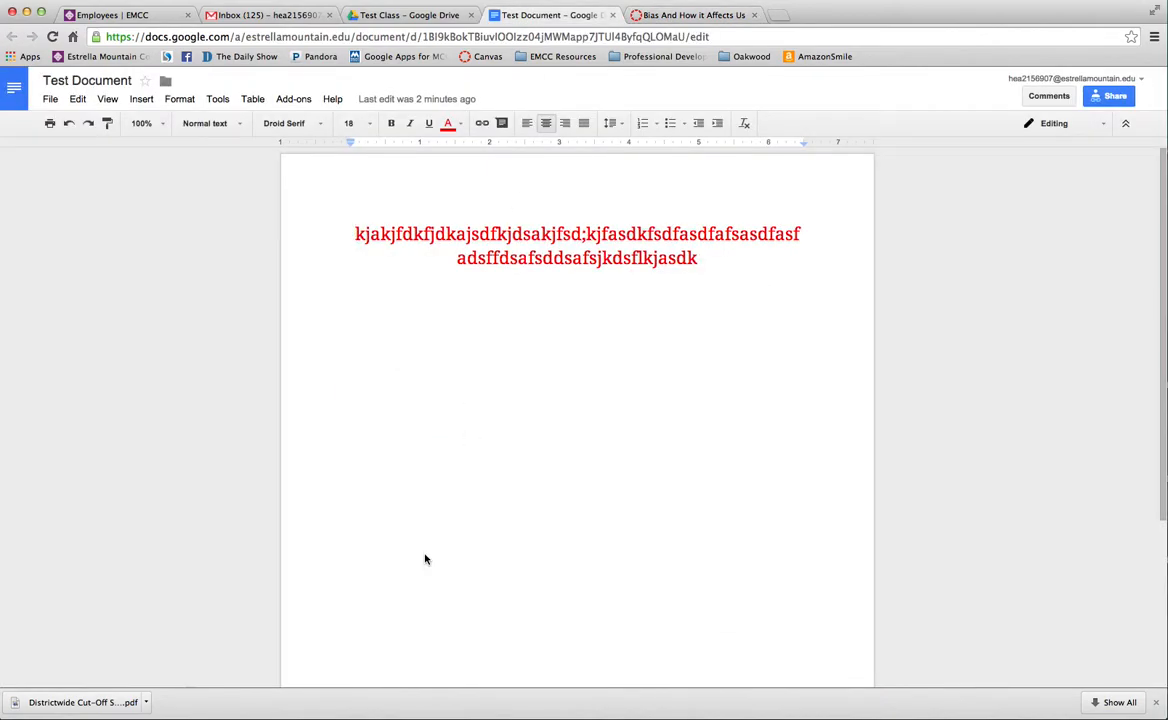
left_click(612, 15)
left_click(352, 20)
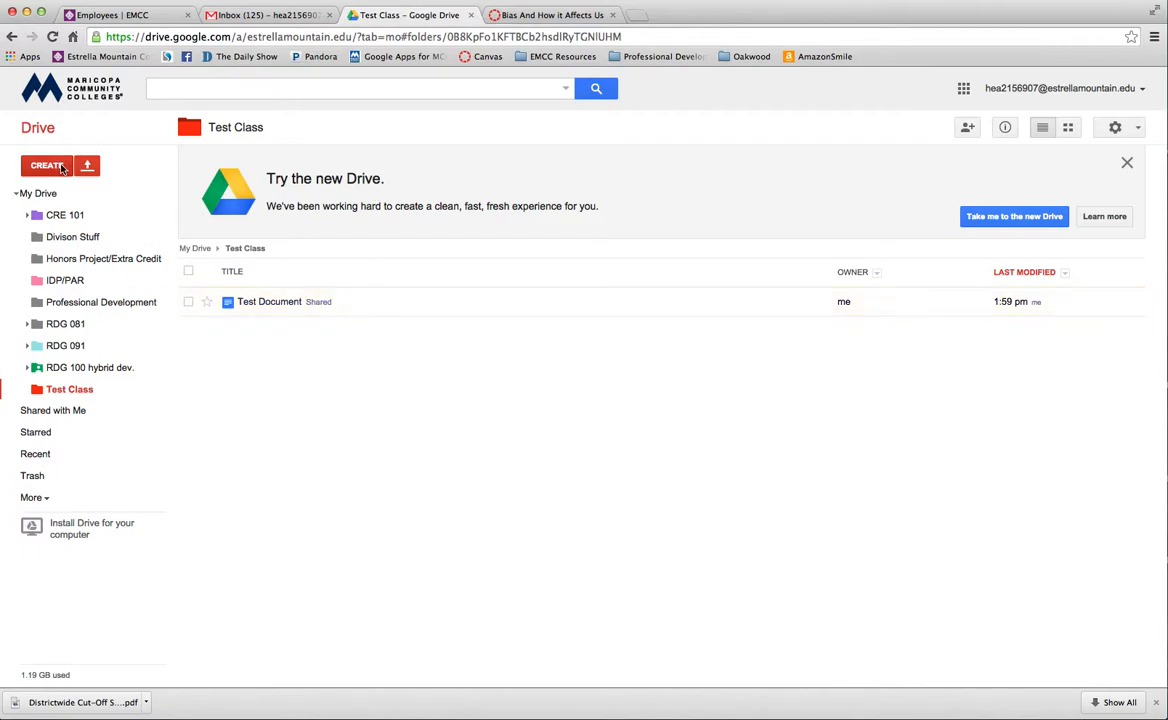
Create a new presentation in the Test Class folder using the Sketched theme.
left_click(46, 165)
left_click(75, 263)
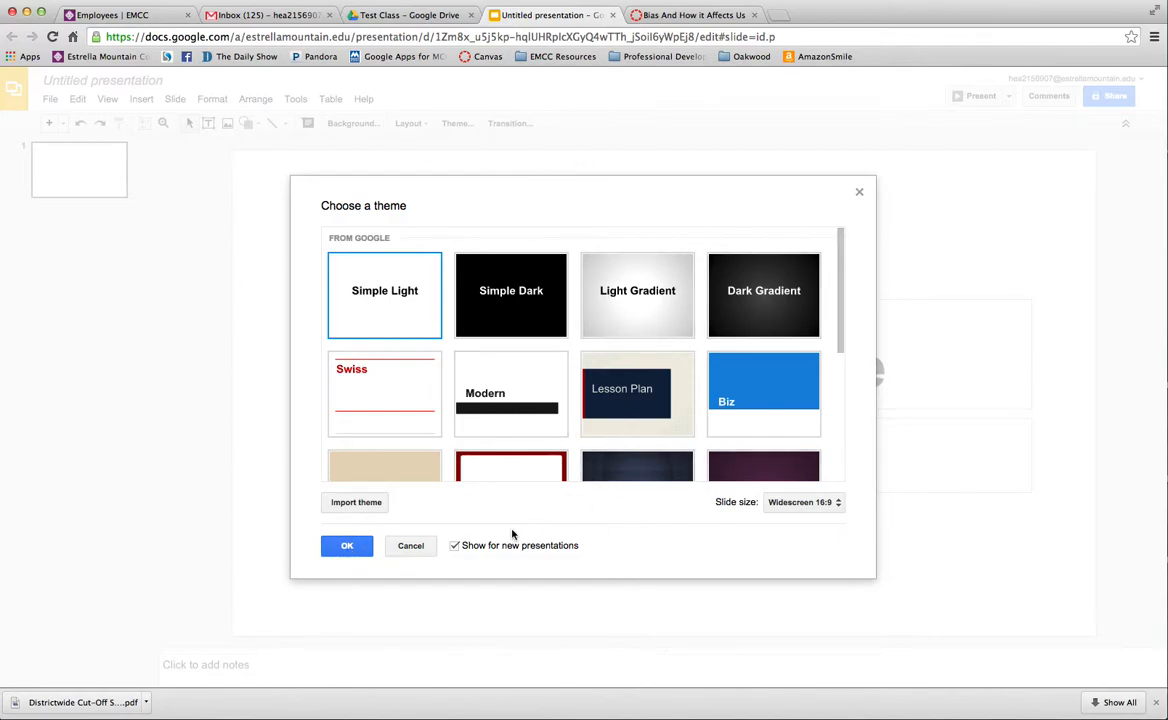
scroll(757, 300, "down", 5)
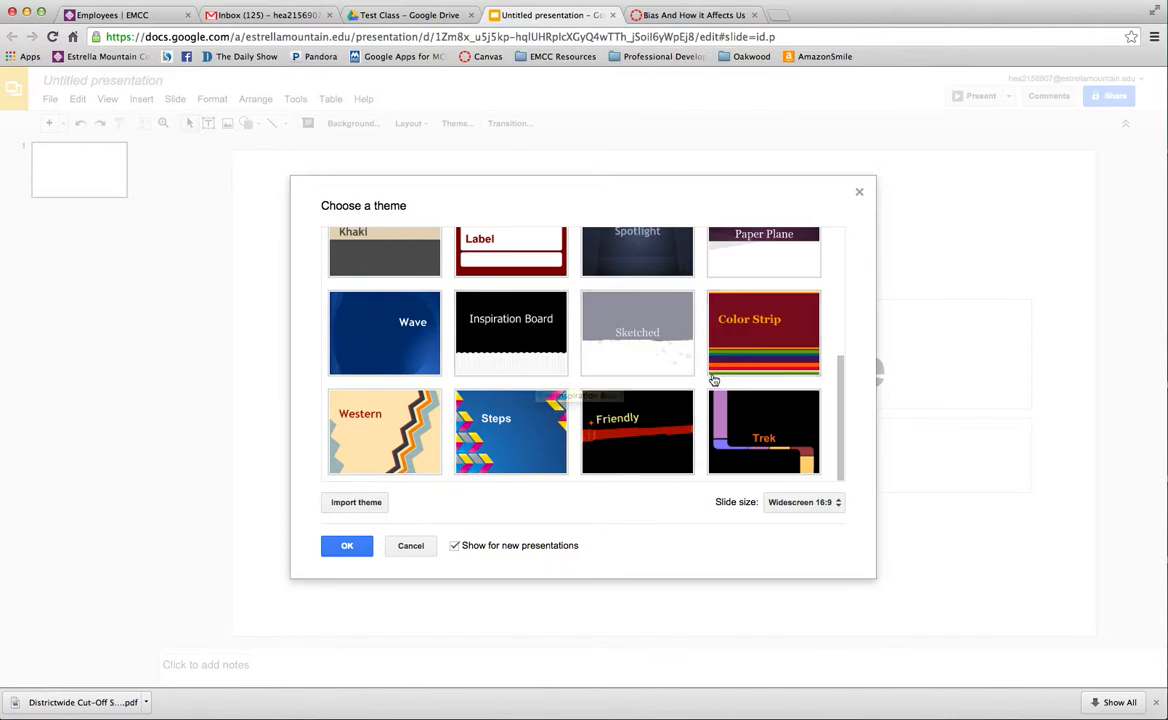
left_click(655, 355)
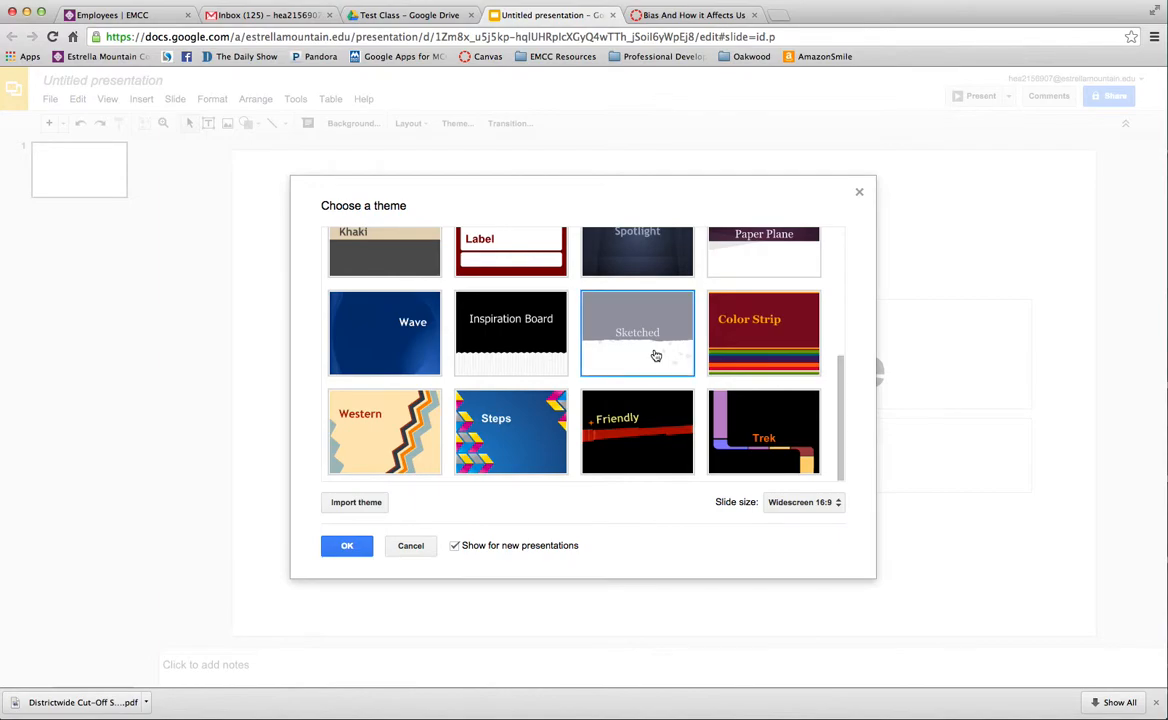
left_click(366, 546)
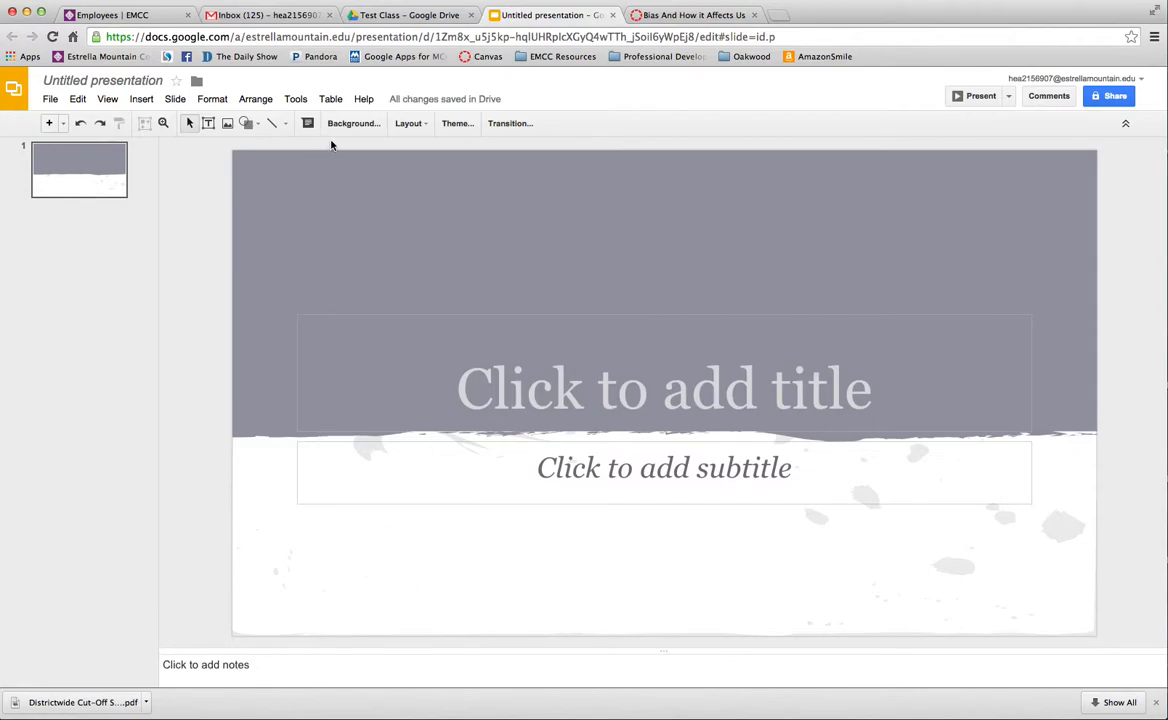
Add three new slides after the title slide of the presentation.
left_click(422, 125)
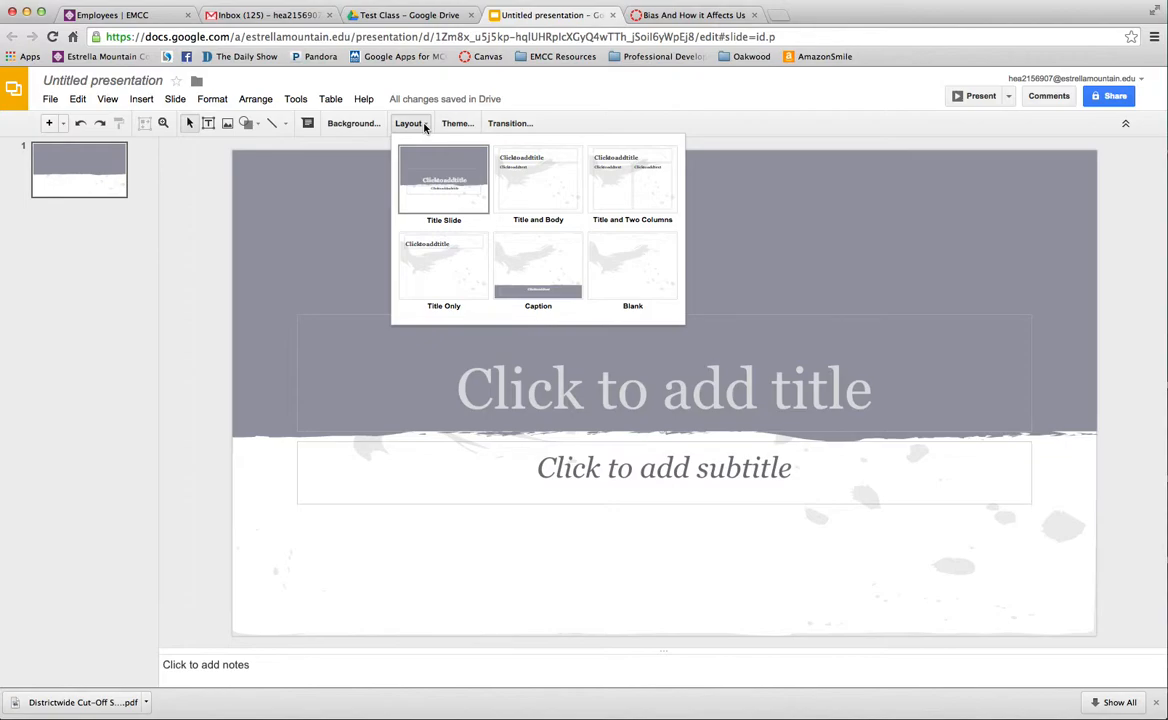
left_click(337, 401)
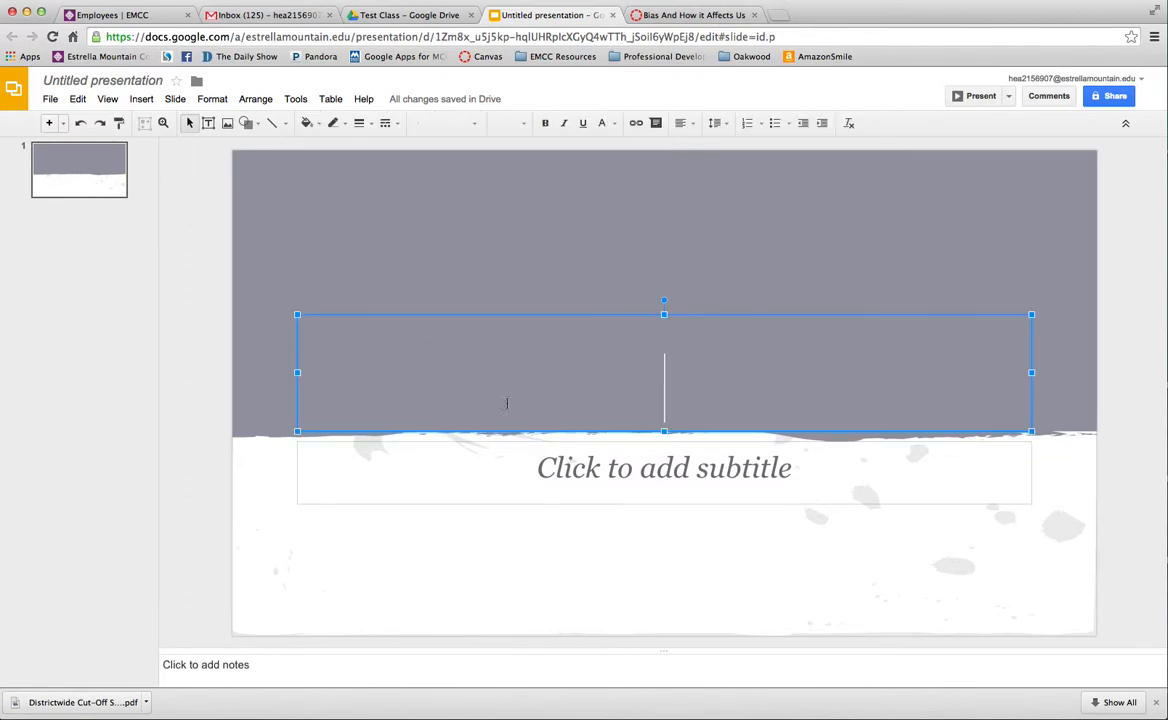
left_click(51, 127)
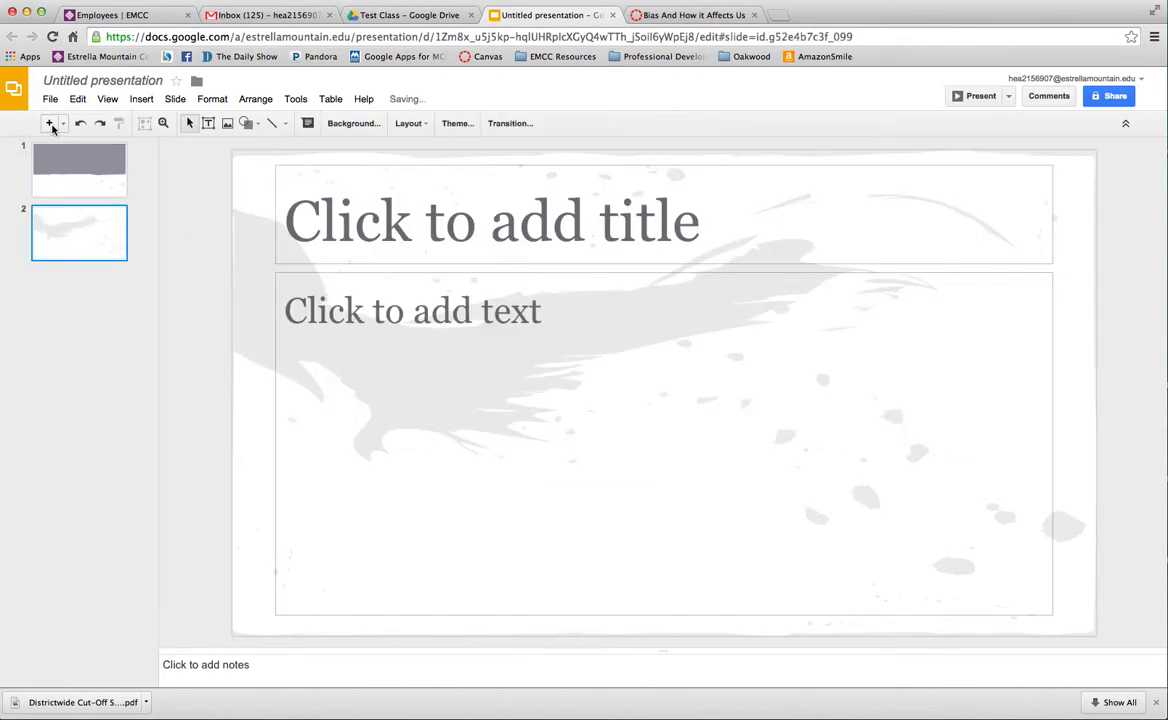
left_click(52, 127)
left_click(52, 127)
Change the layout of slide 2 to Caption.
left_click(87, 224)
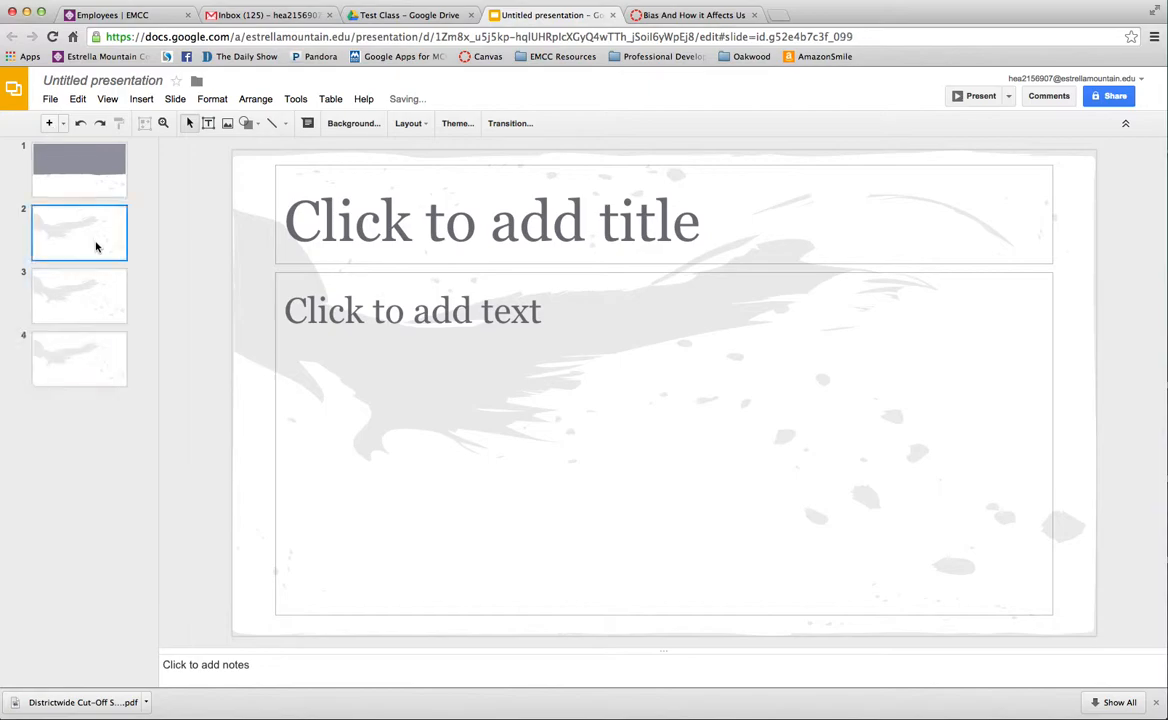
left_click(424, 126)
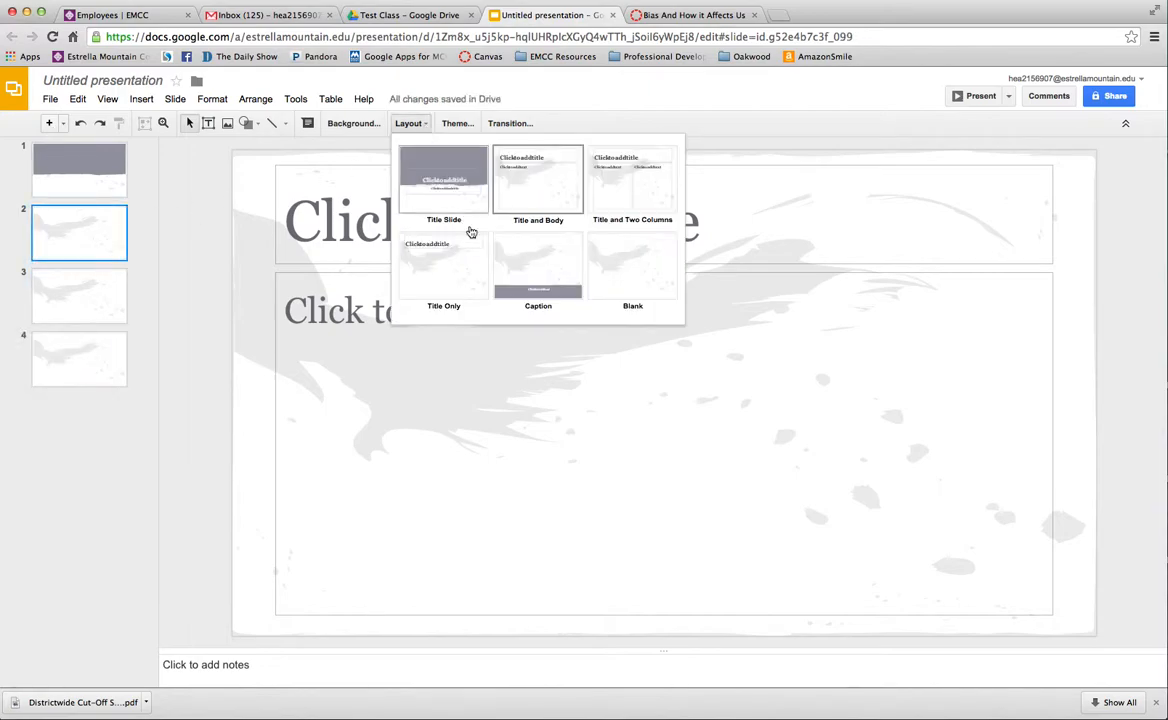
left_click(534, 280)
Look over the available themes and the slide transition options for slide 3.
left_click(48, 287)
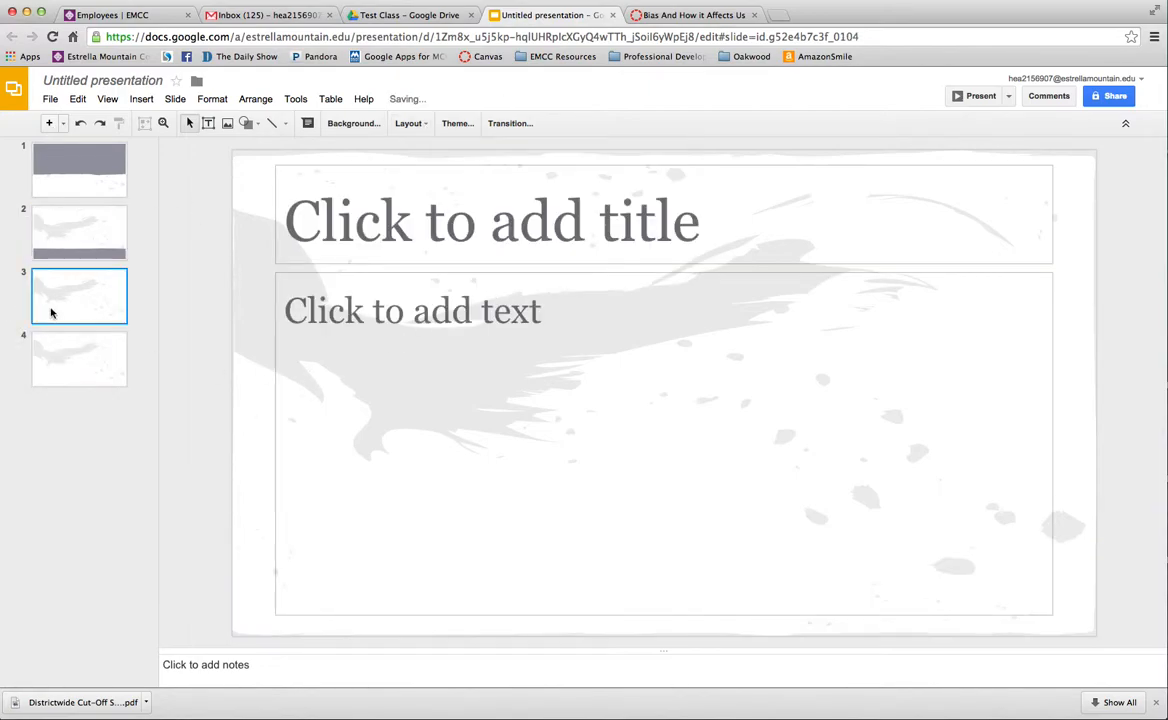
left_click(456, 124)
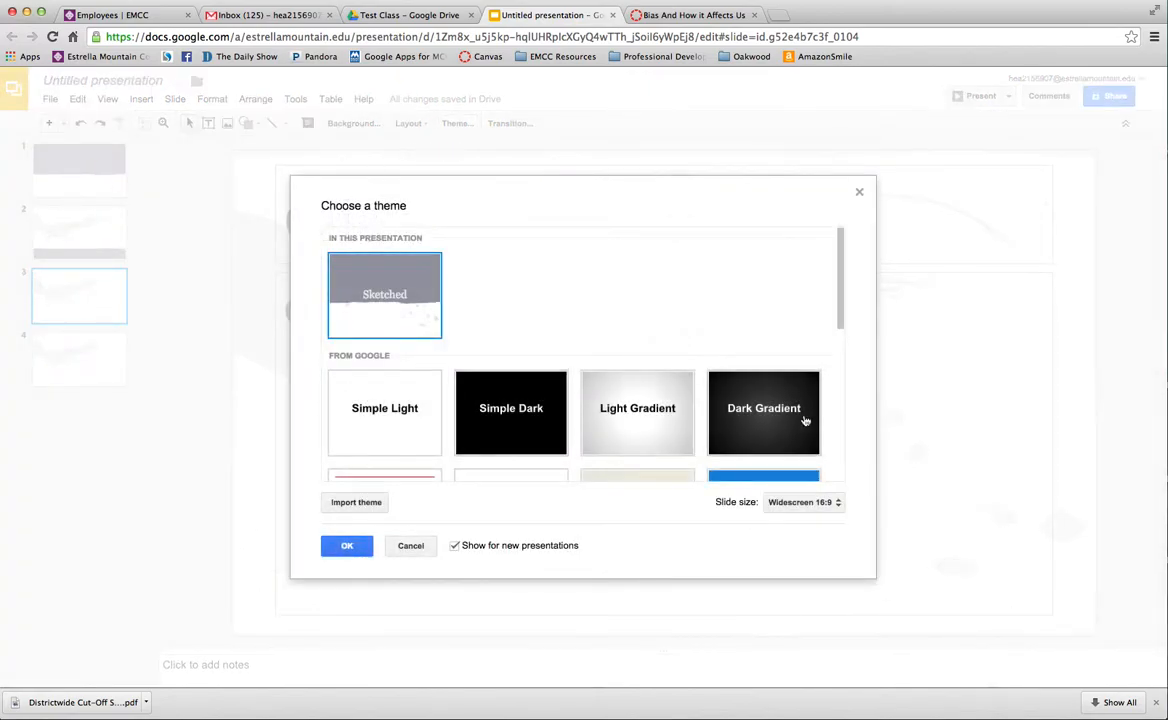
left_click(412, 548)
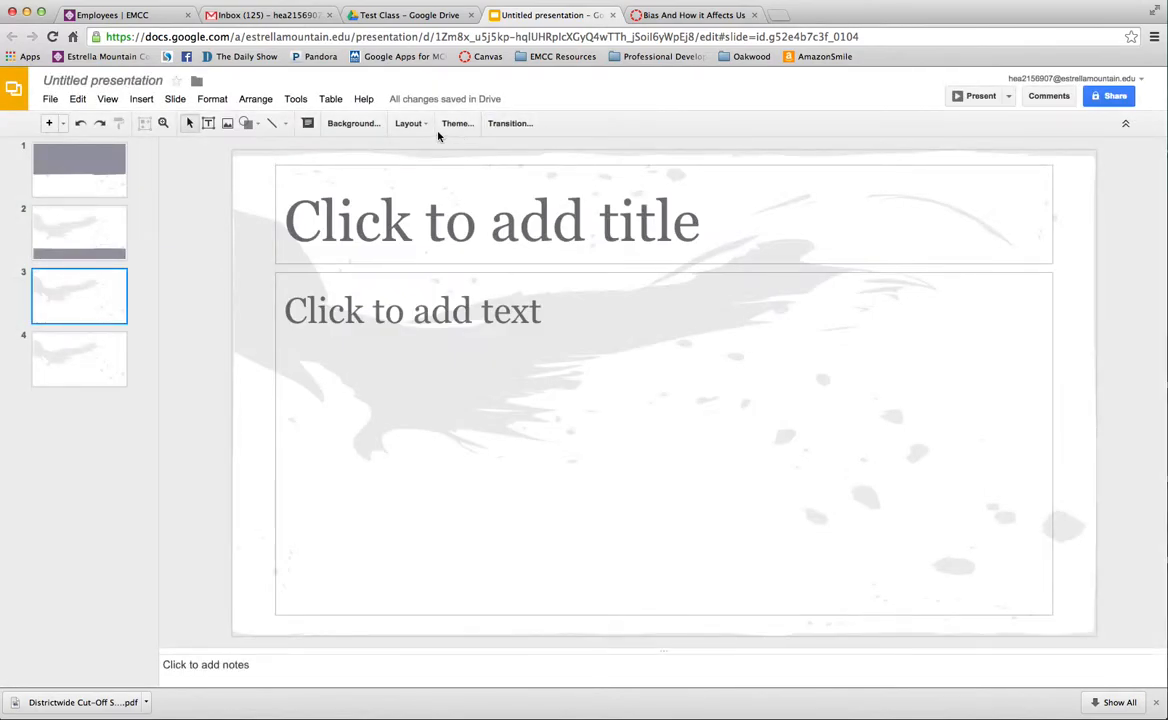
left_click(509, 123)
left_click(1120, 189)
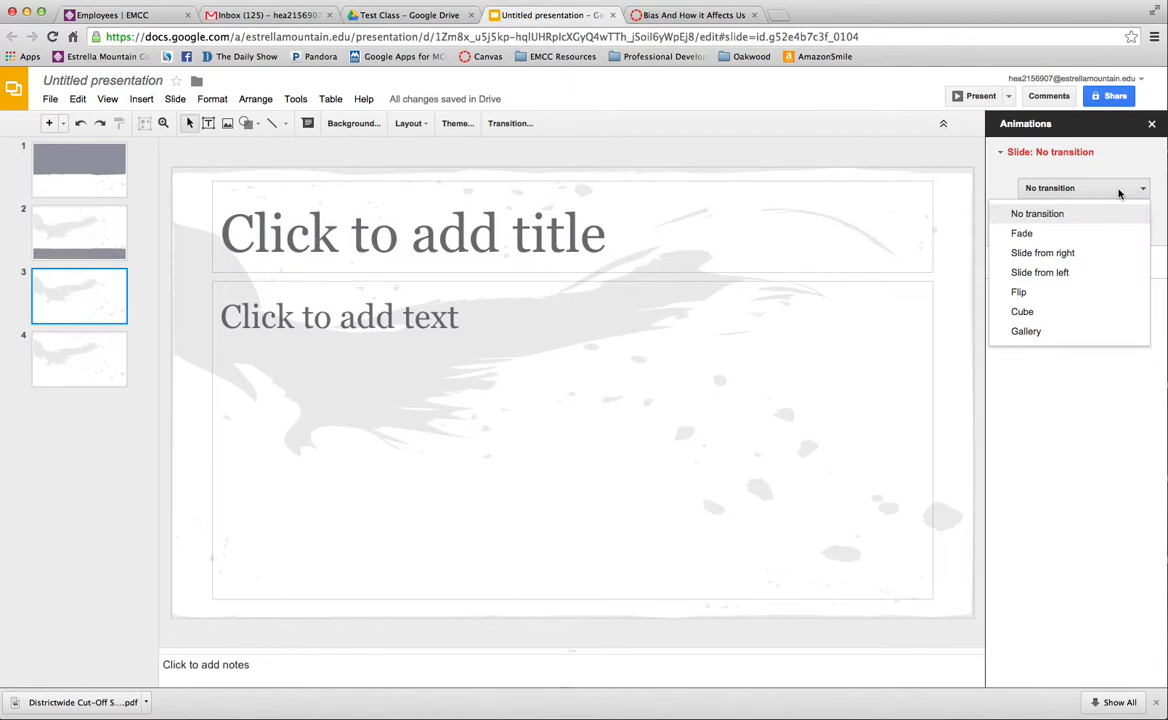
left_click(1078, 407)
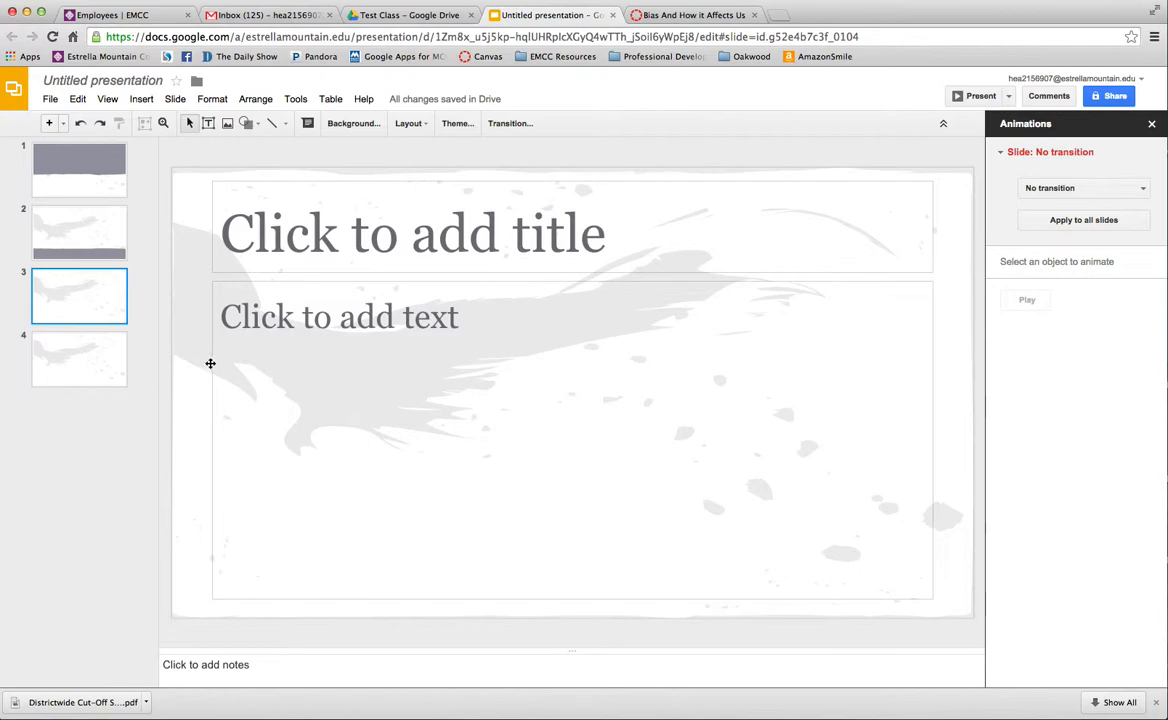
Enter "adskljfasdlkjfdsljkf" as the title of slide 3 and rename the presentation as "Test Presentation".
left_click(331, 237)
type("adskljfasdlkjfdsljkf")
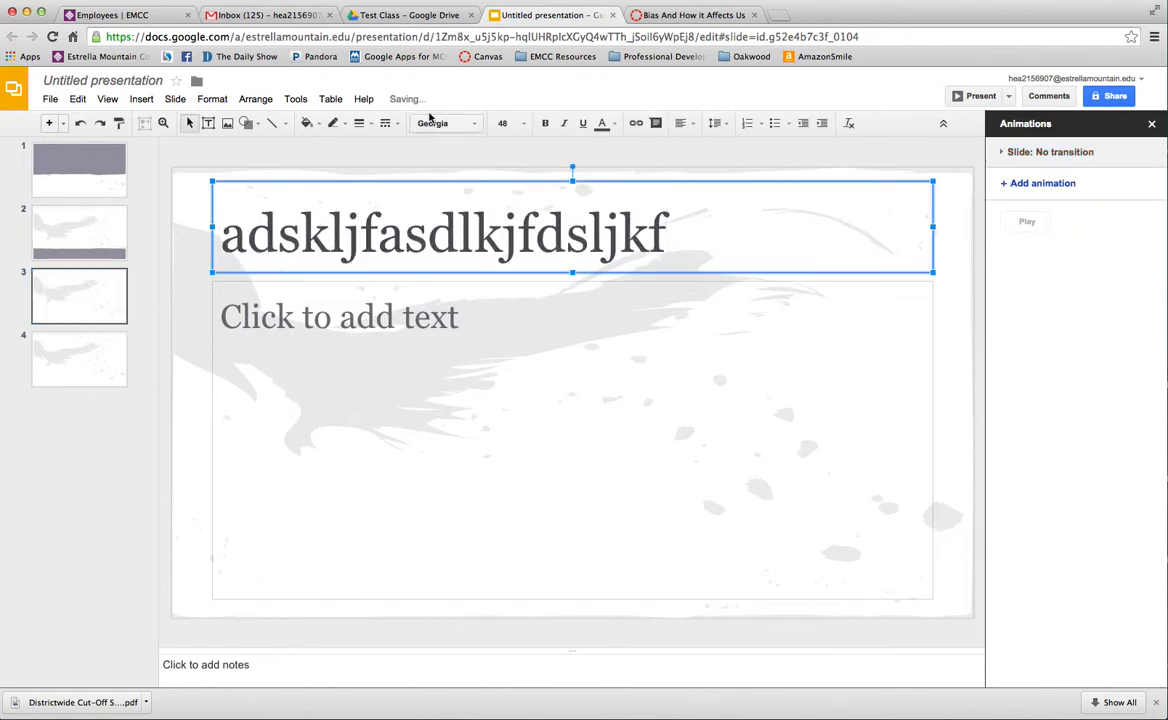
left_click(139, 86)
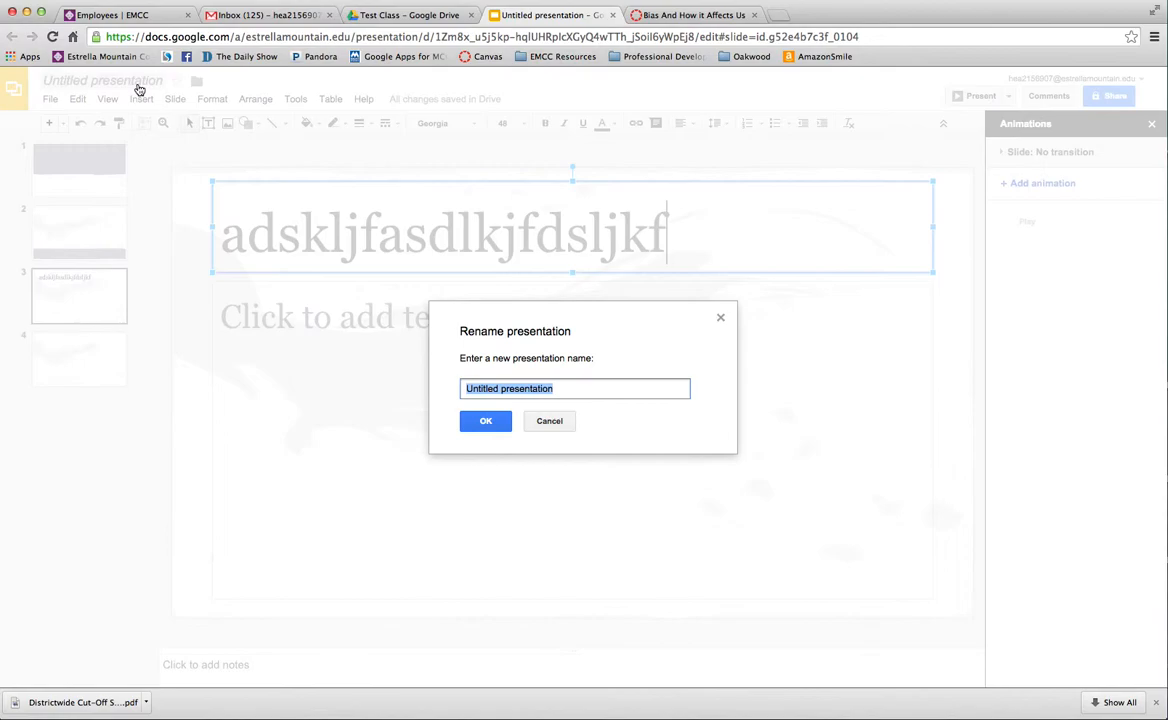
type("Test Presentation")
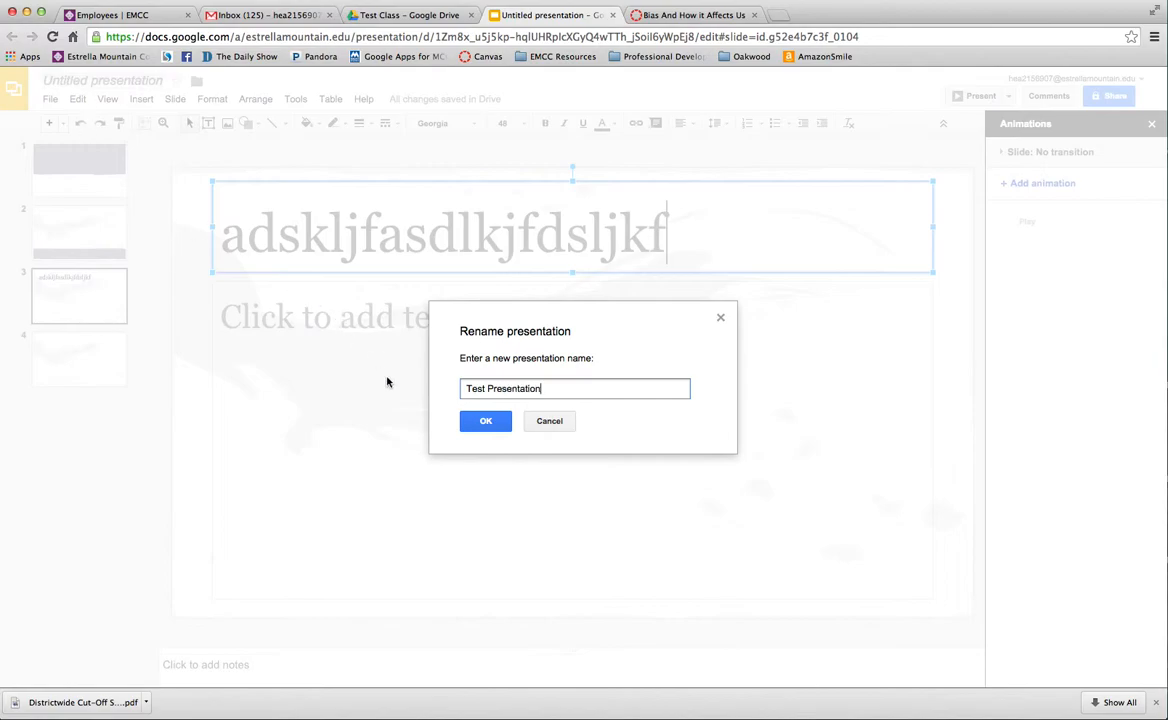
left_click(485, 420)
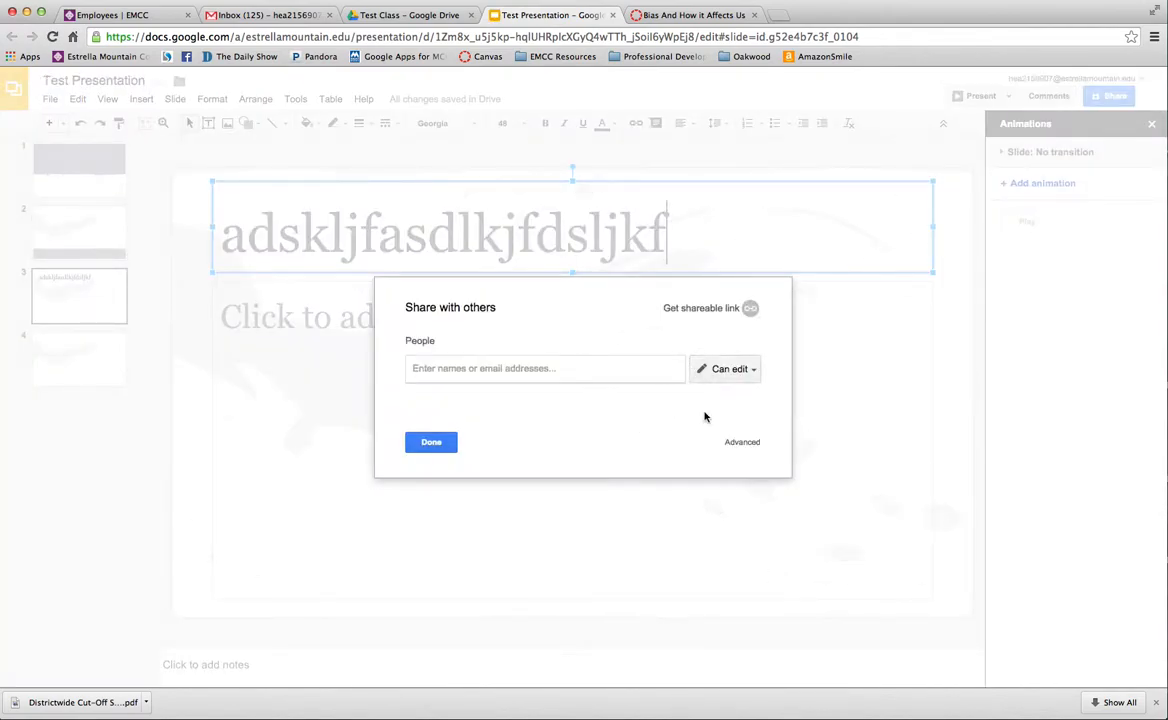
Set the link sharing of Test Presentation to "On - Anyone with the link" with view access.
left_click(740, 442)
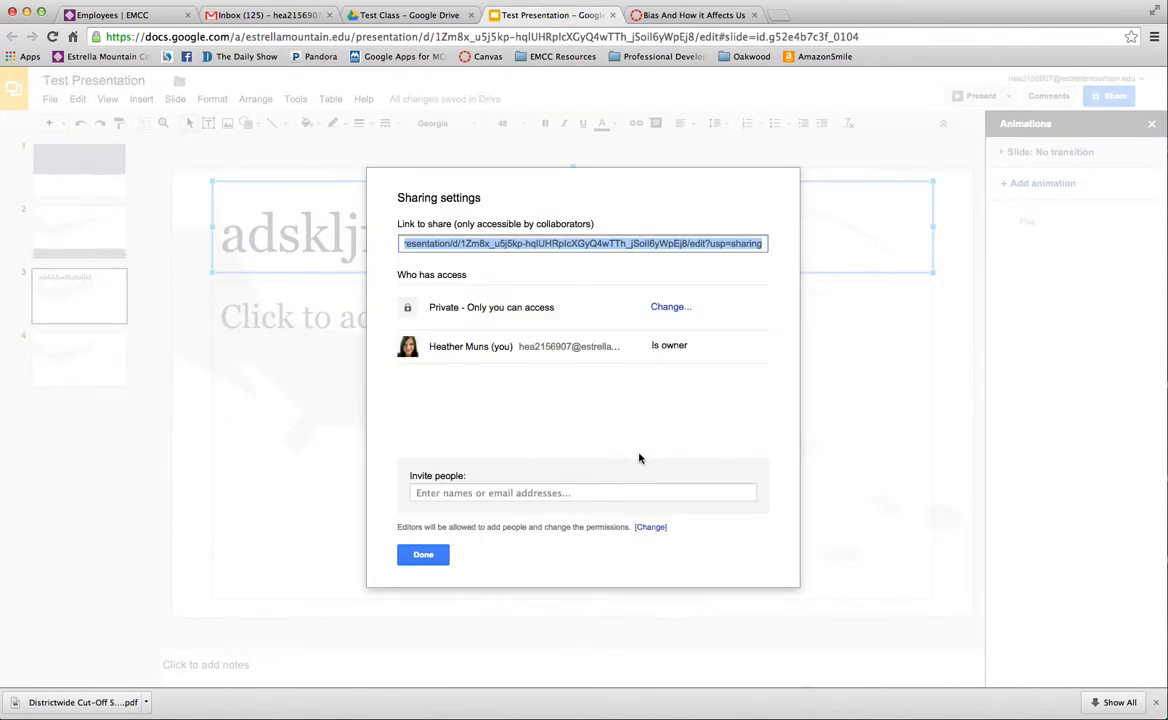
left_click(660, 310)
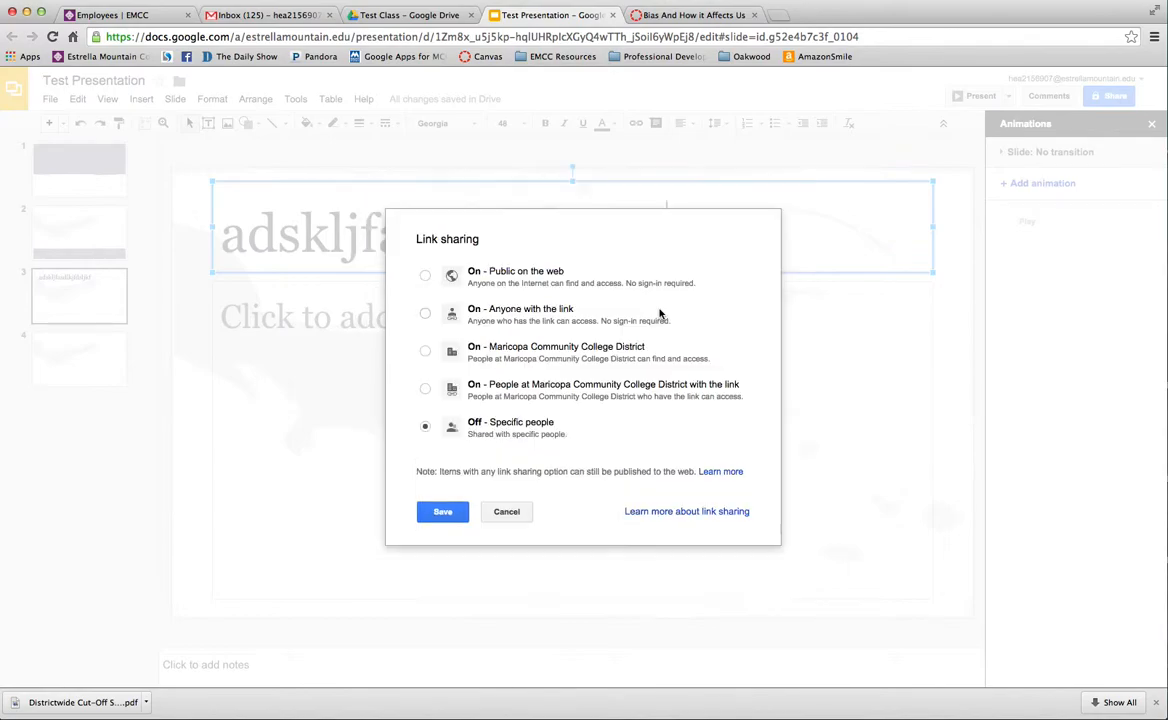
left_click(425, 313)
left_click(442, 535)
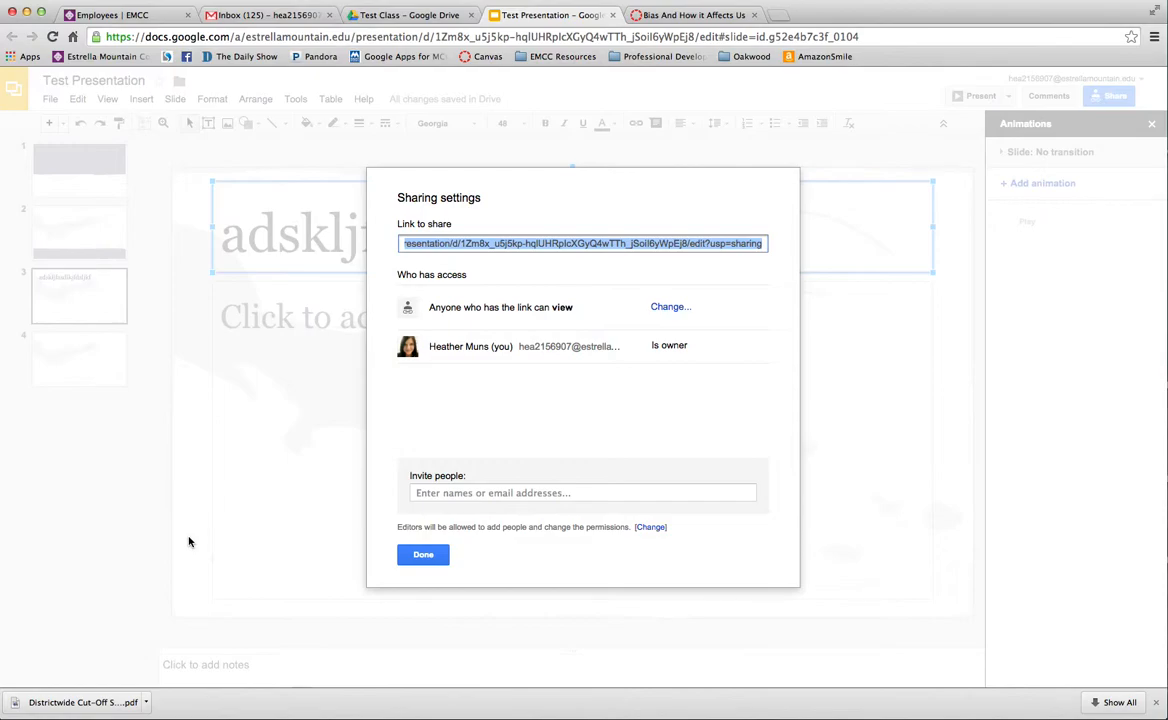
Draft an invitation giving a contact edit access to Test Presentation, reviewing the access options, and cancel it without sending.
left_click(435, 497)
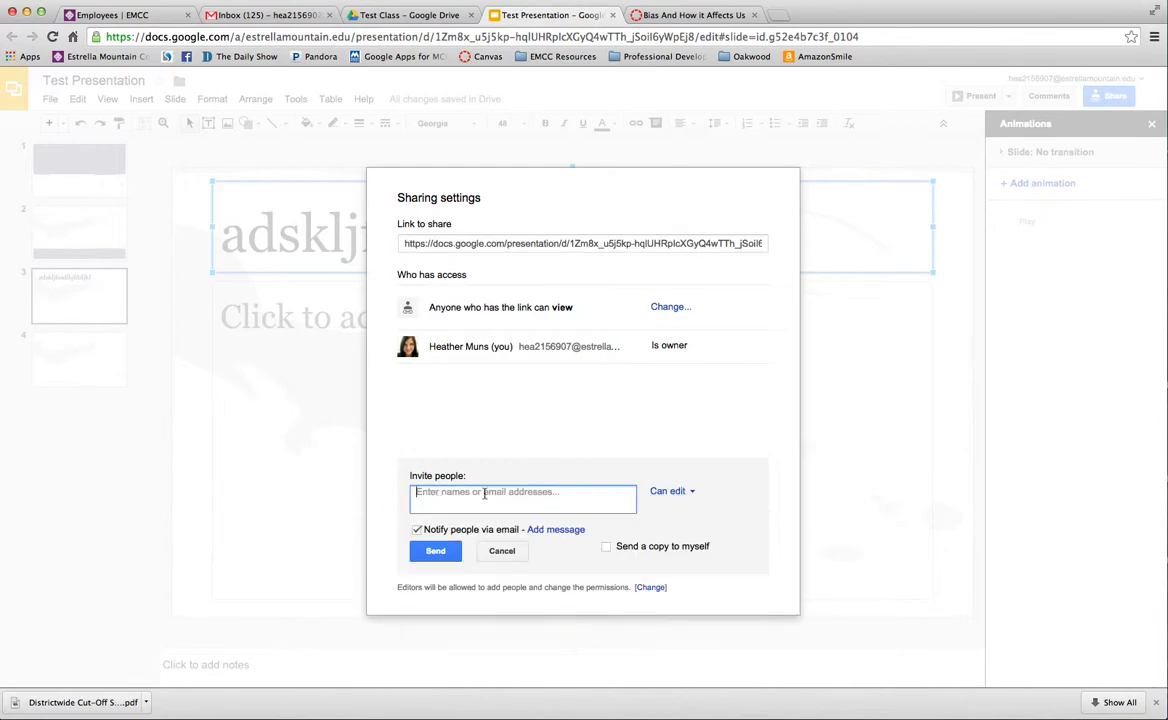
left_click(684, 495)
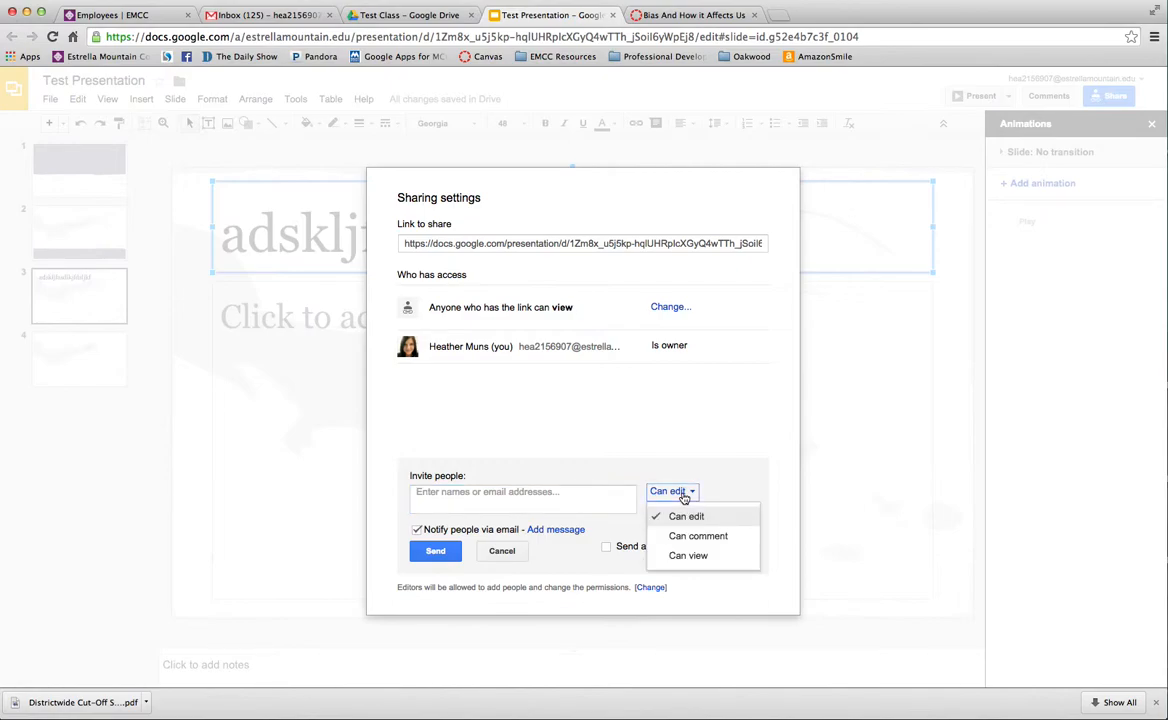
left_click(684, 492)
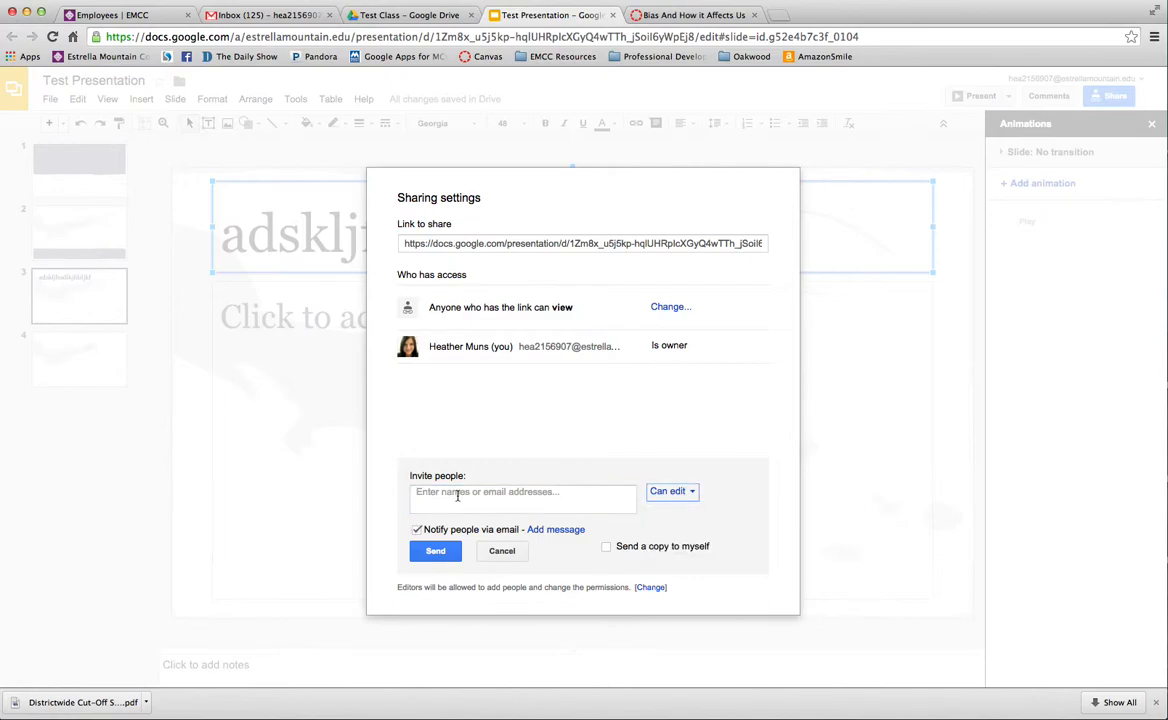
left_click(452, 494)
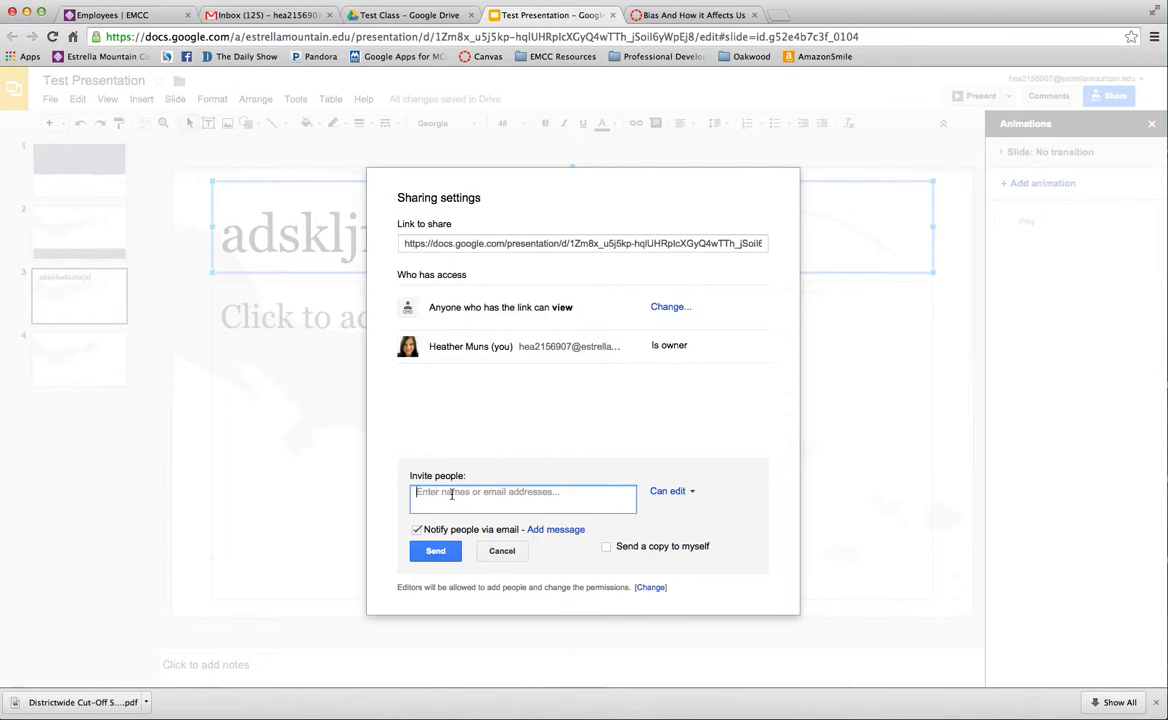
type("diane")
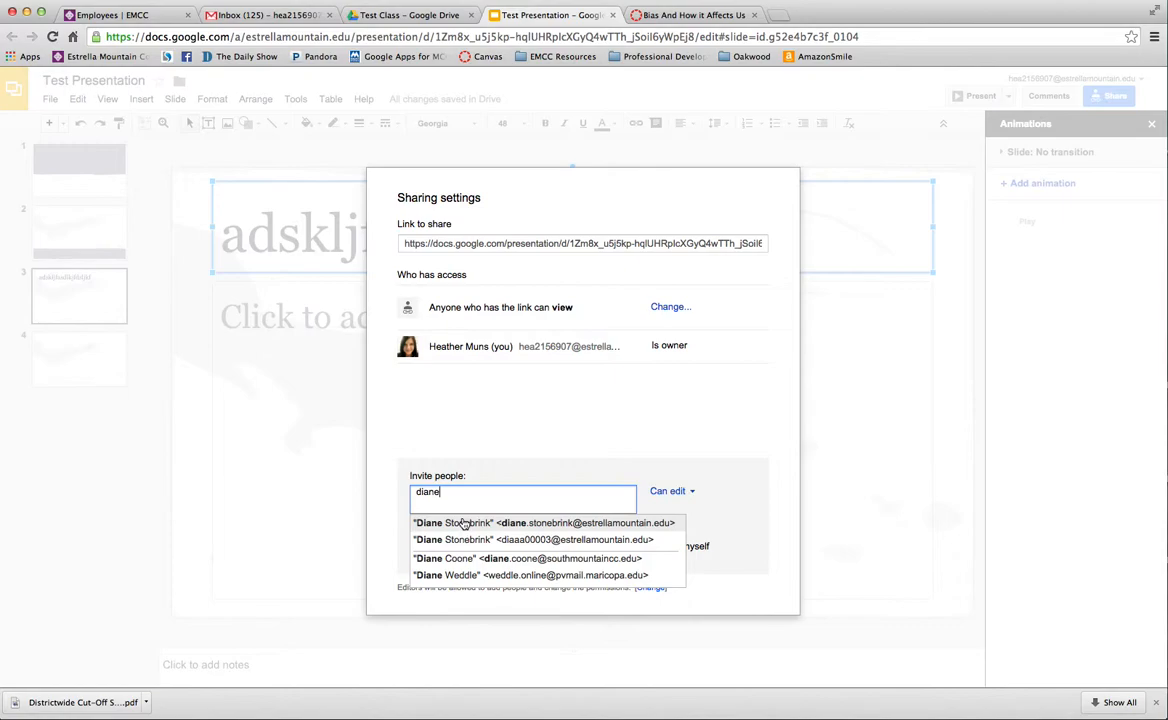
scroll(467, 578, "down", 2)
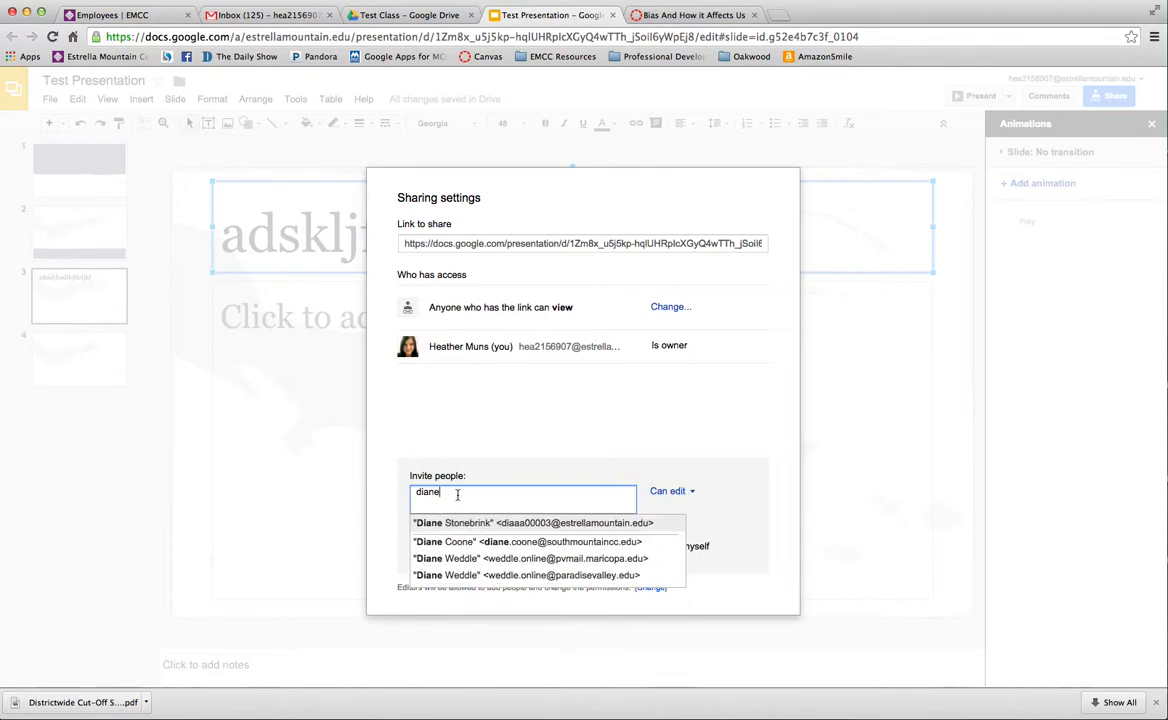
left_click(454, 522)
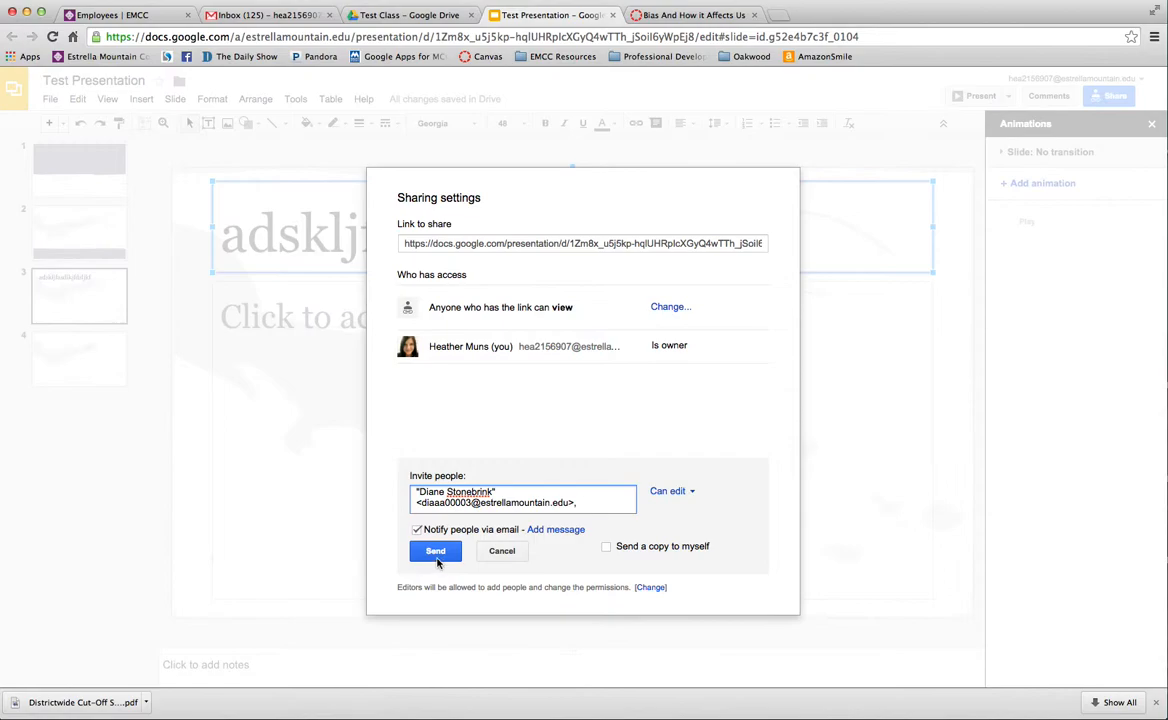
left_click(497, 552)
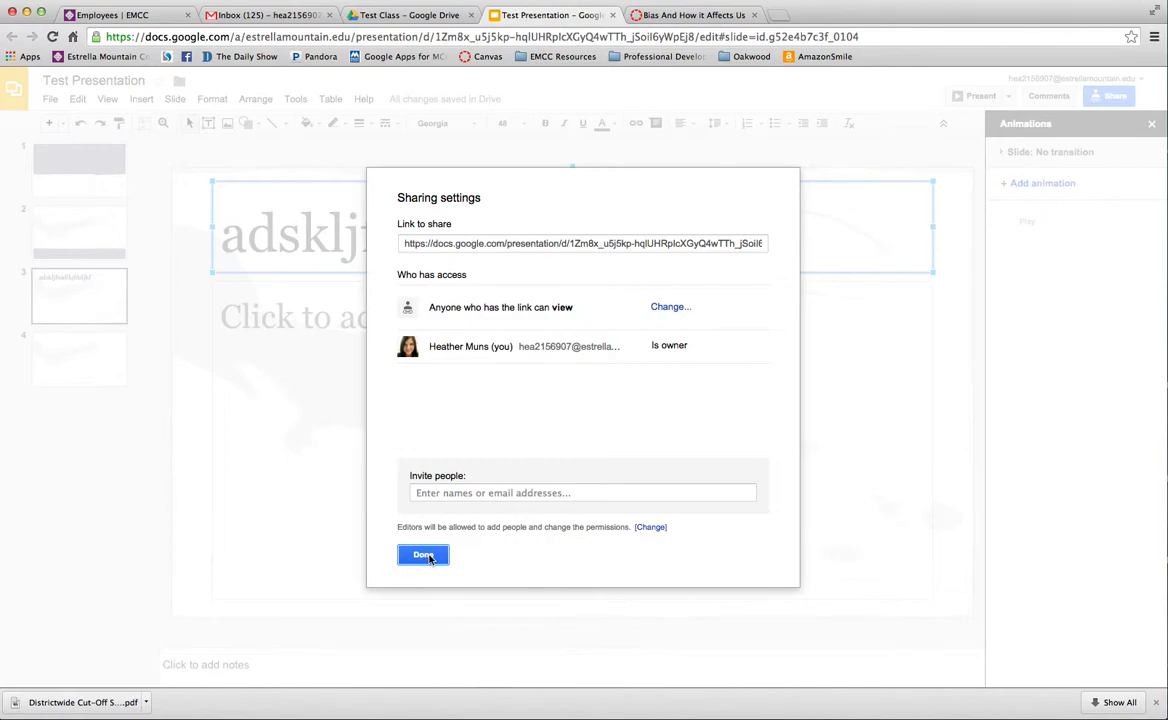
Select the link to share for Test Presentation and close the sharing settings.
left_click(533, 245)
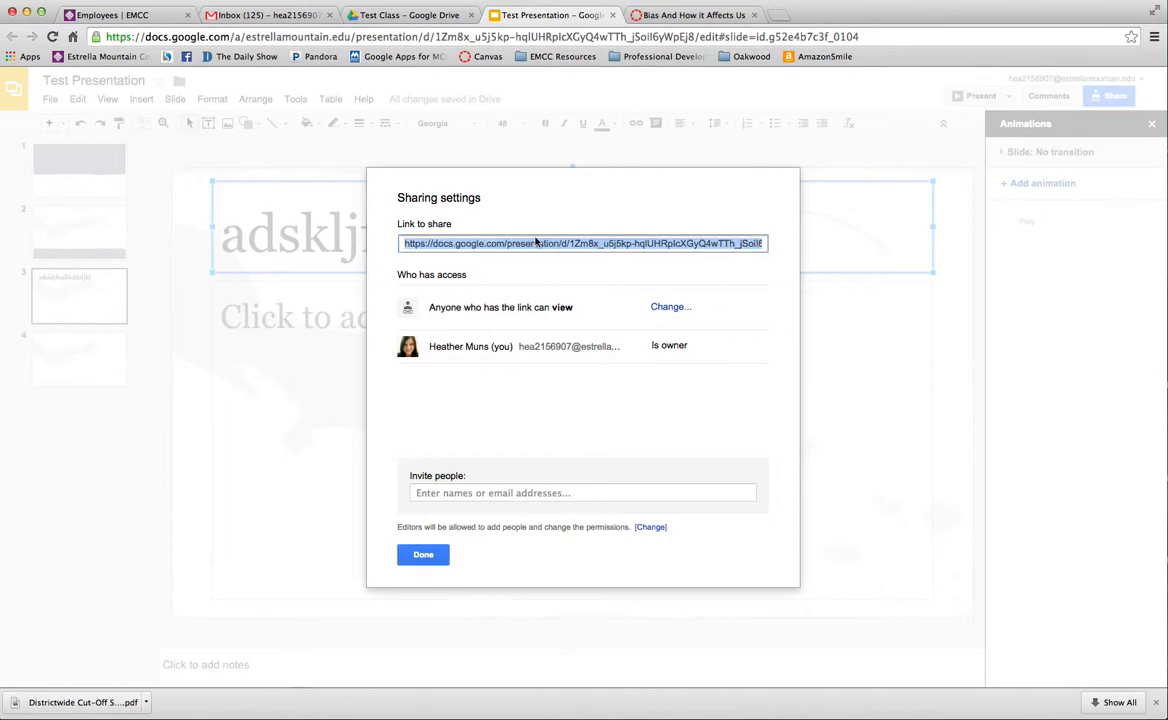
left_click(423, 554)
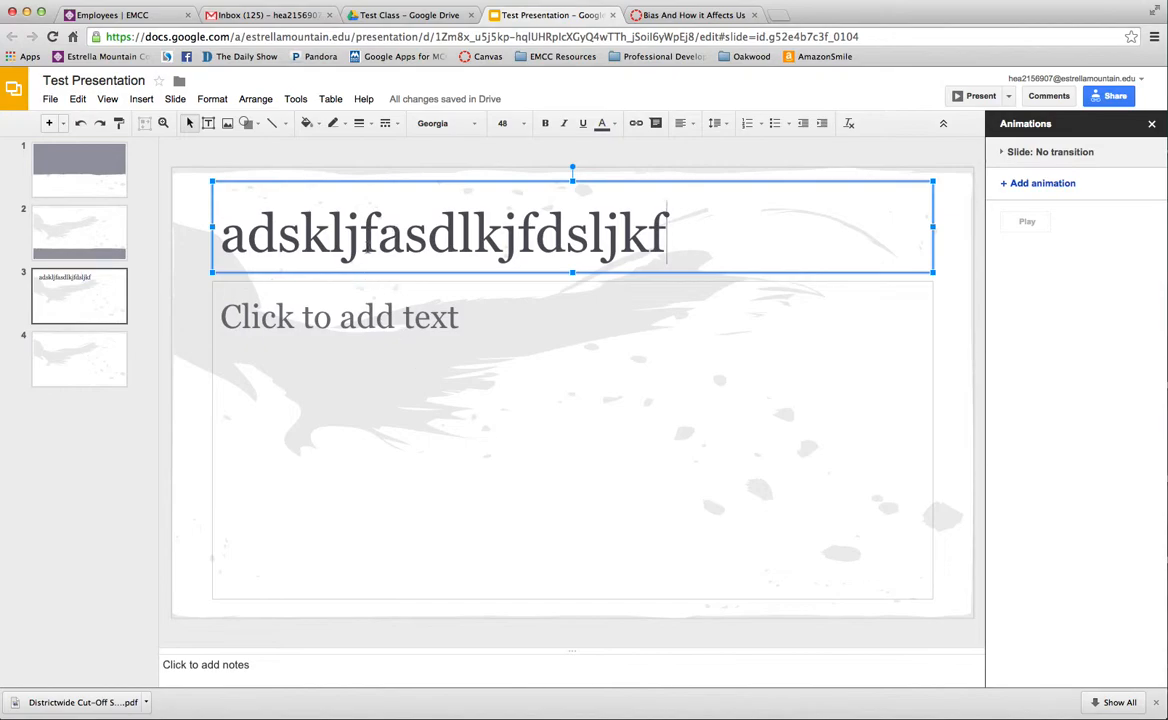
Look over the options for inserting content on slide 3 and view slides 4, 2 and 1.
left_click(278, 328)
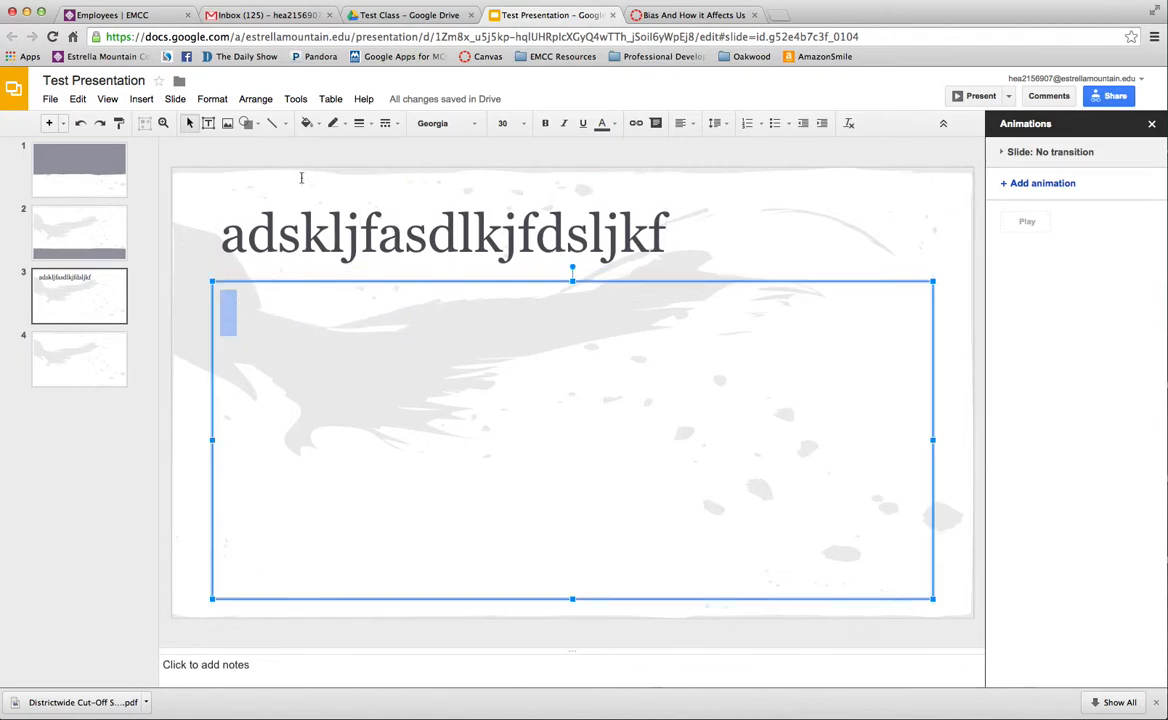
left_click(146, 101)
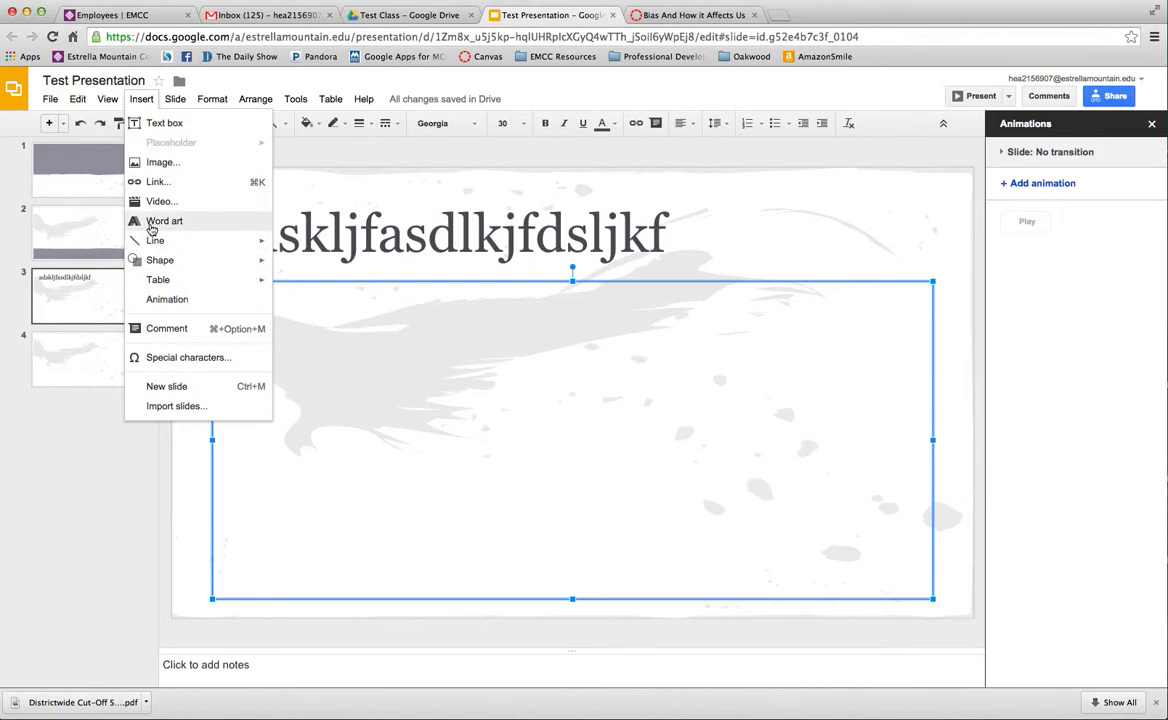
left_click(323, 381)
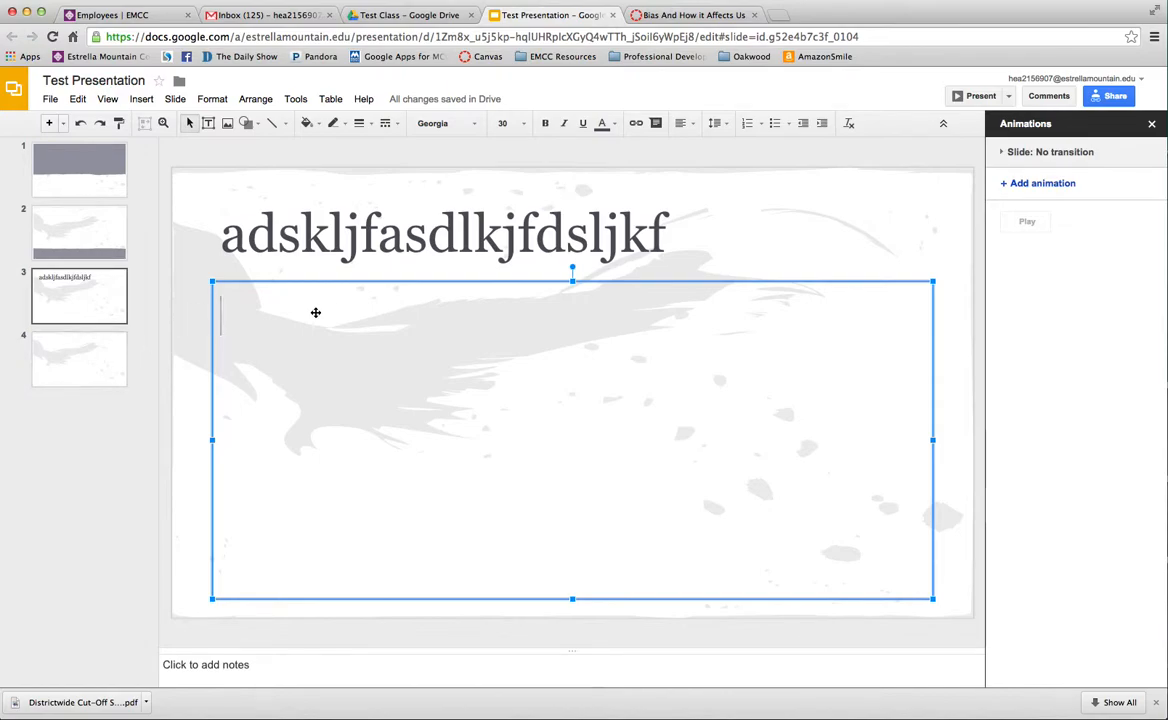
left_click(104, 368)
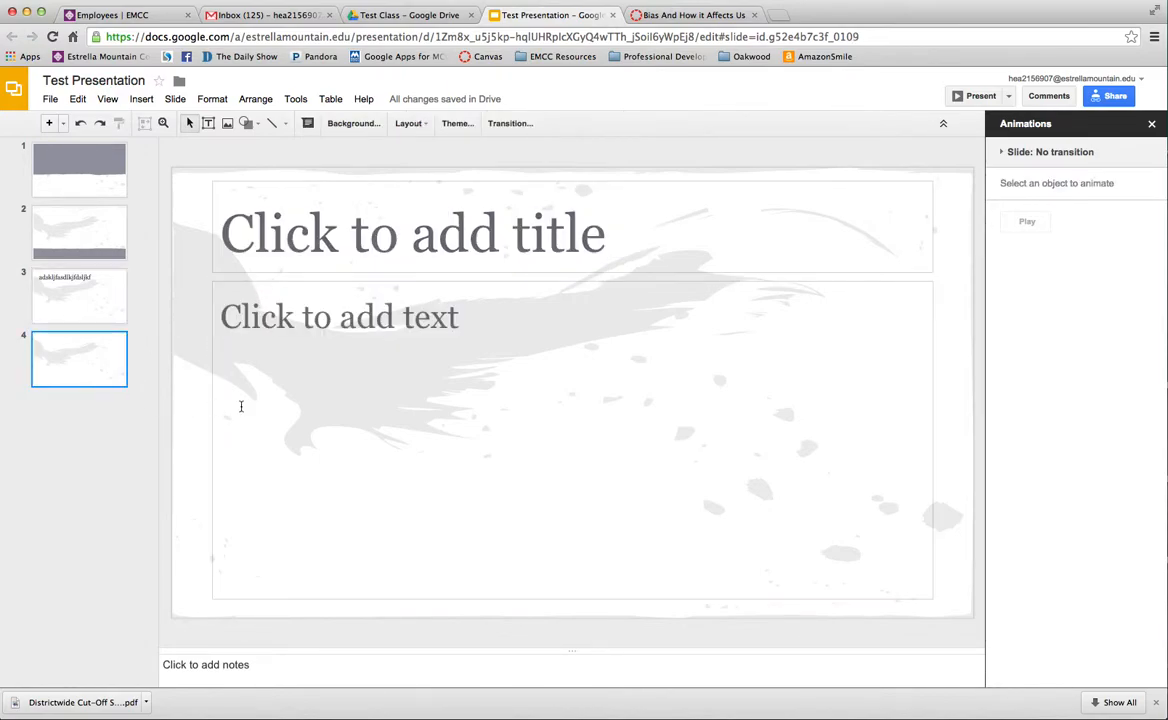
left_click(79, 225)
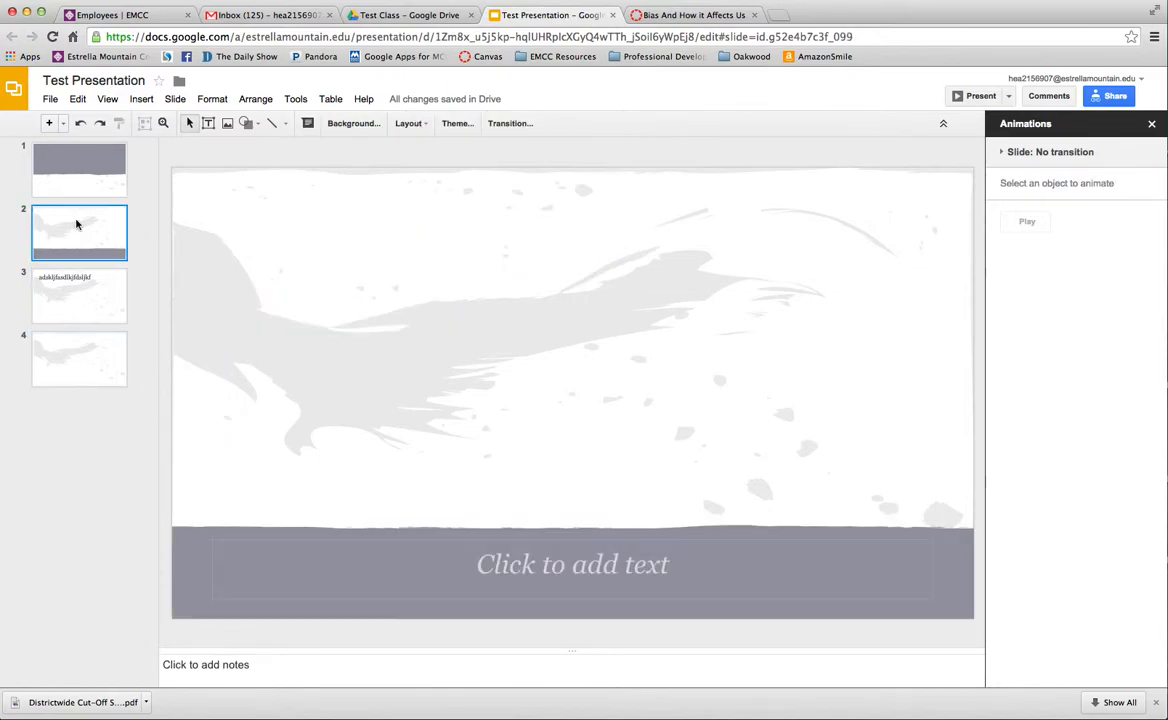
left_click(97, 170)
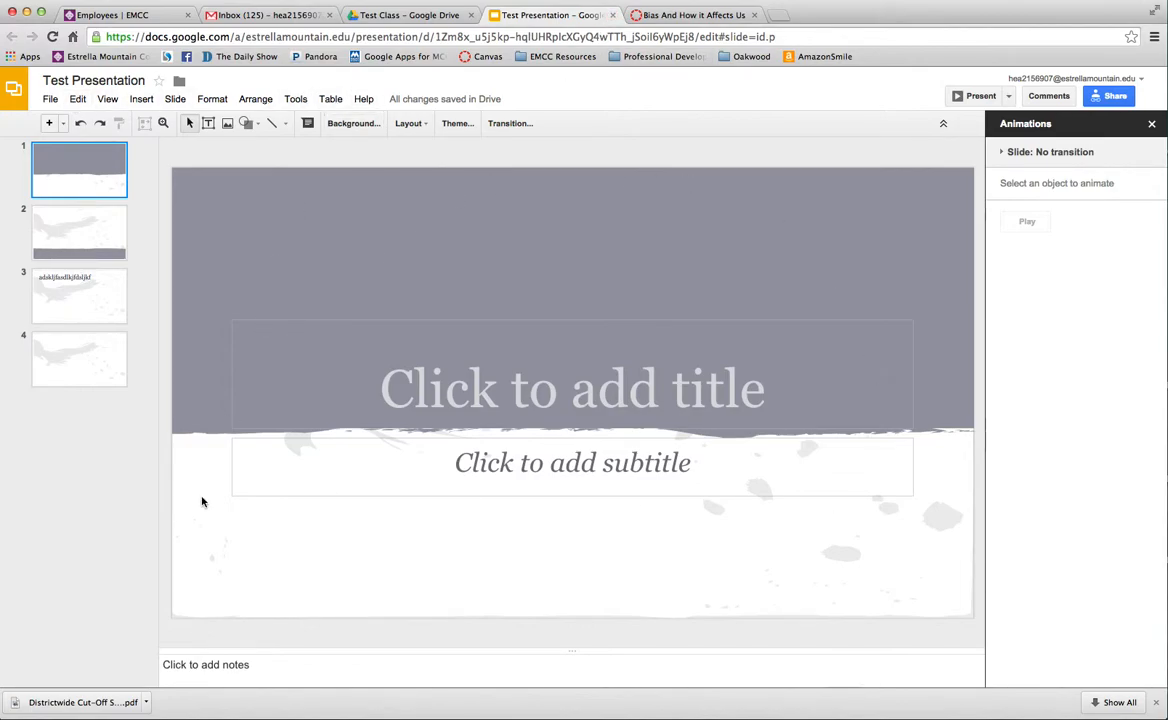
Close Test Presentation and check the Drive upload settings for converting uploaded files to Google Docs format.
left_click(613, 16)
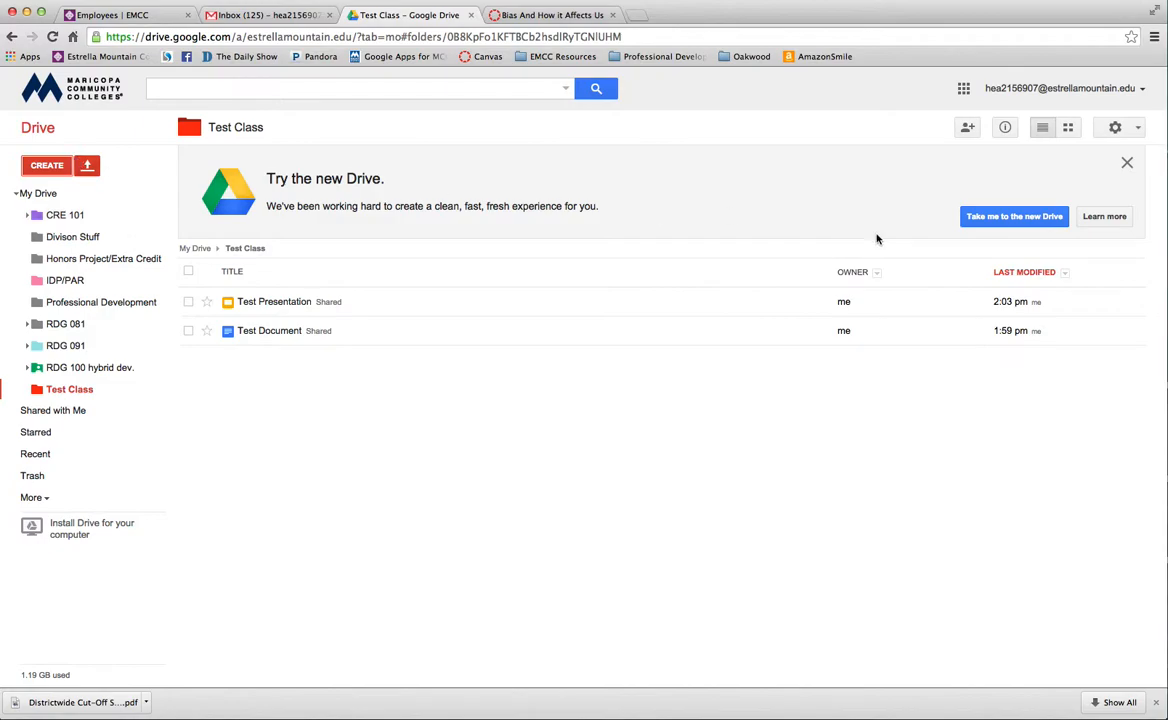
left_click(1136, 130)
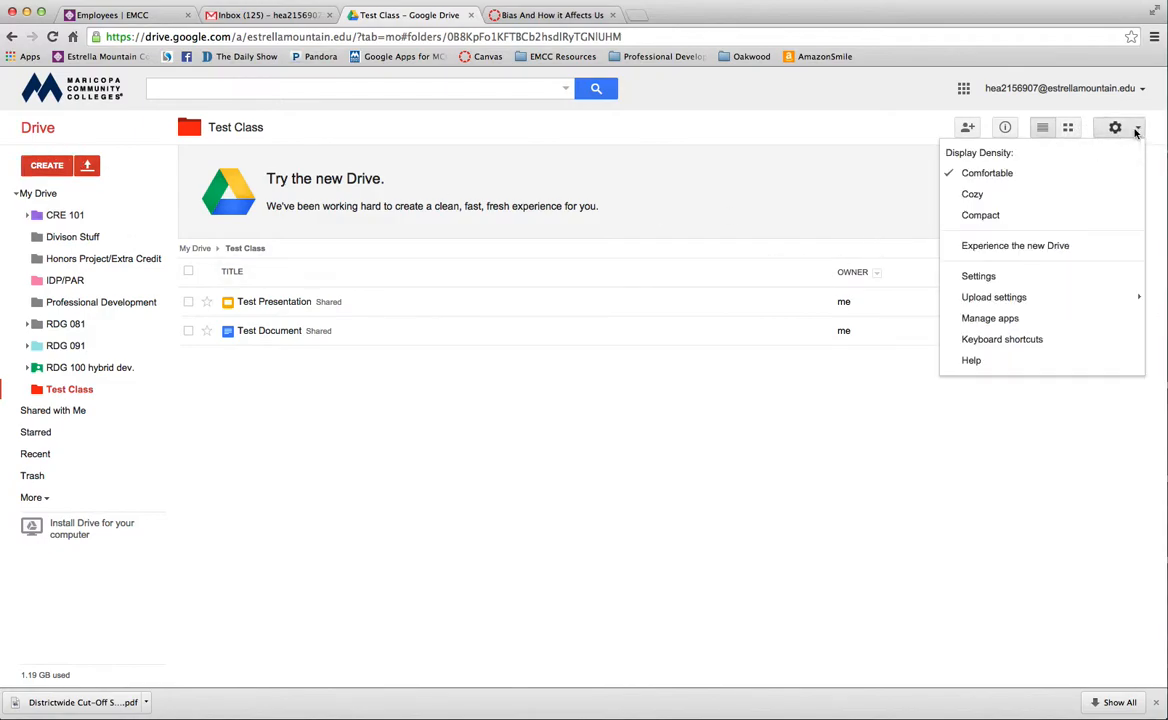
mouse_move(1033, 298)
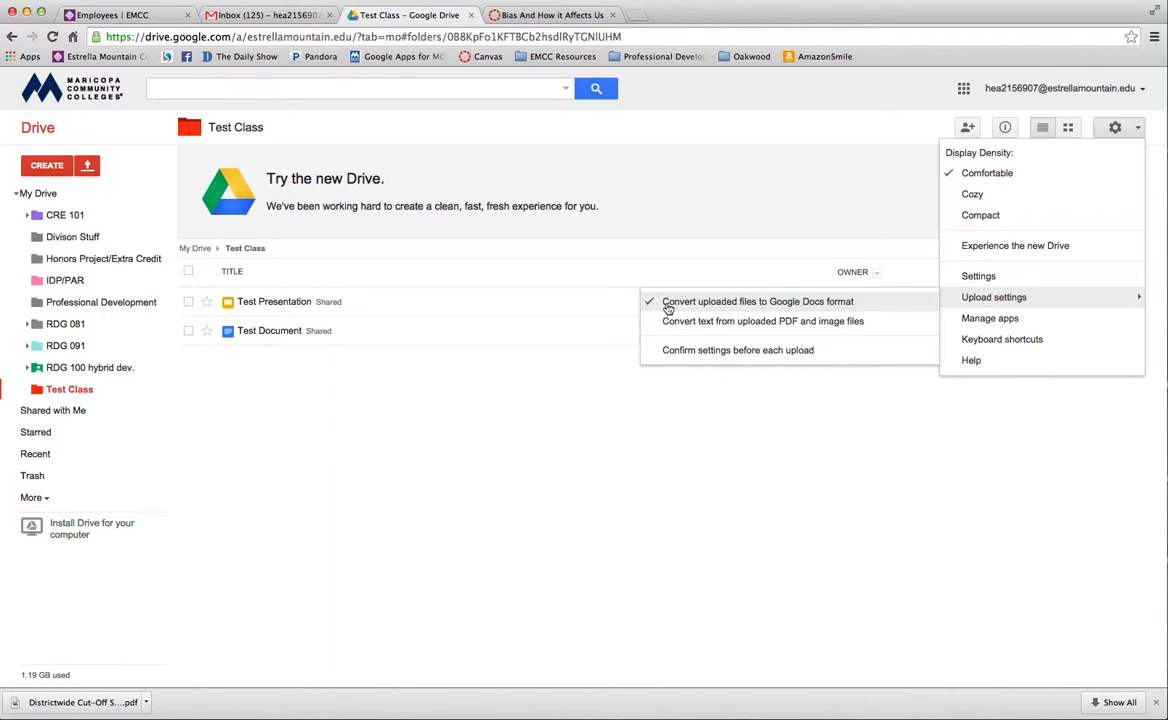
left_click(526, 398)
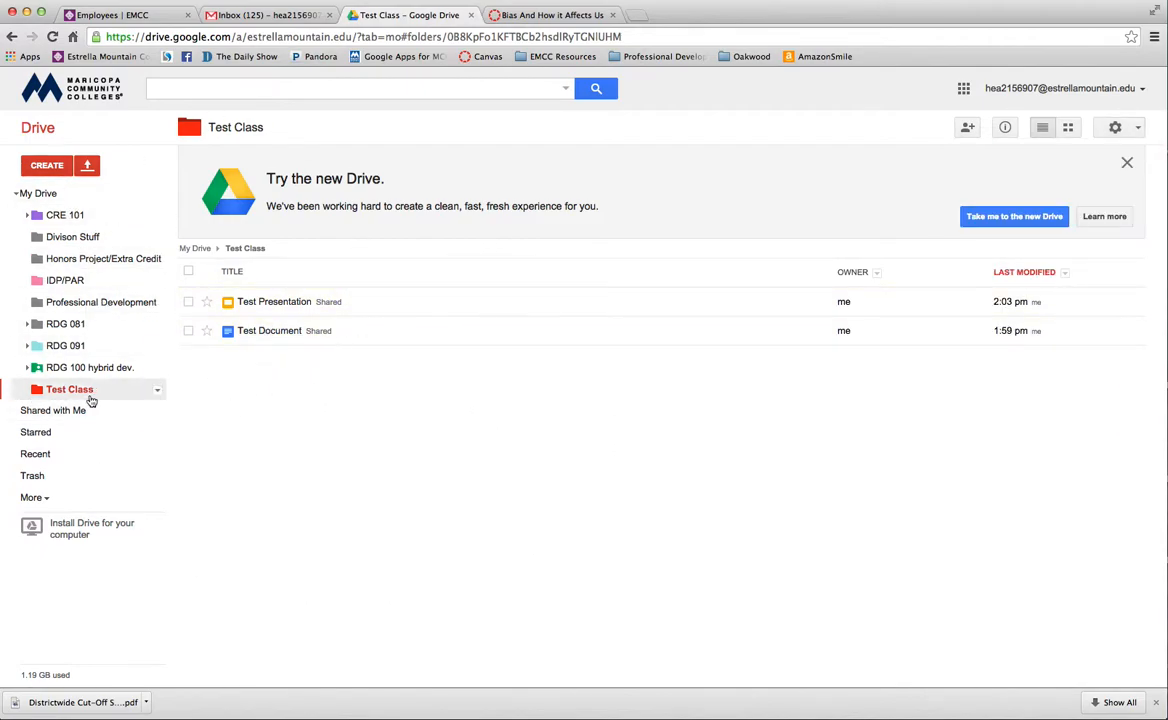
Start a file upload into the Test Class folder and open the CRE 101 folder on the EMCC drive.
left_click(88, 170)
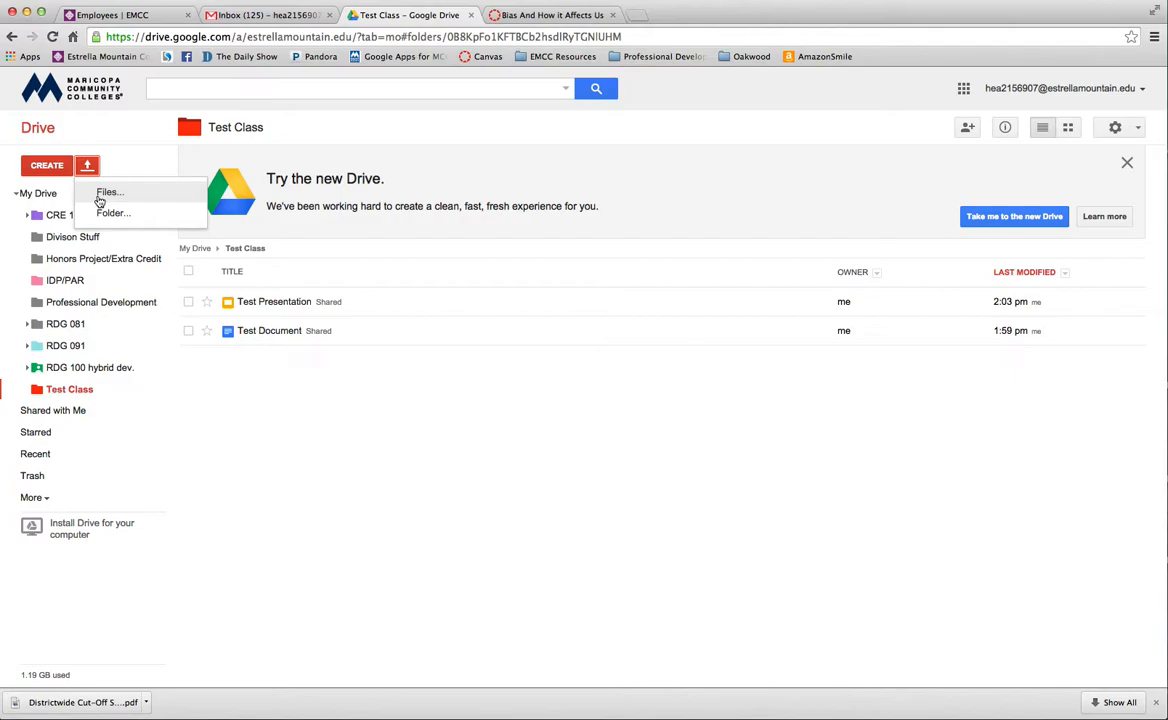
left_click(100, 196)
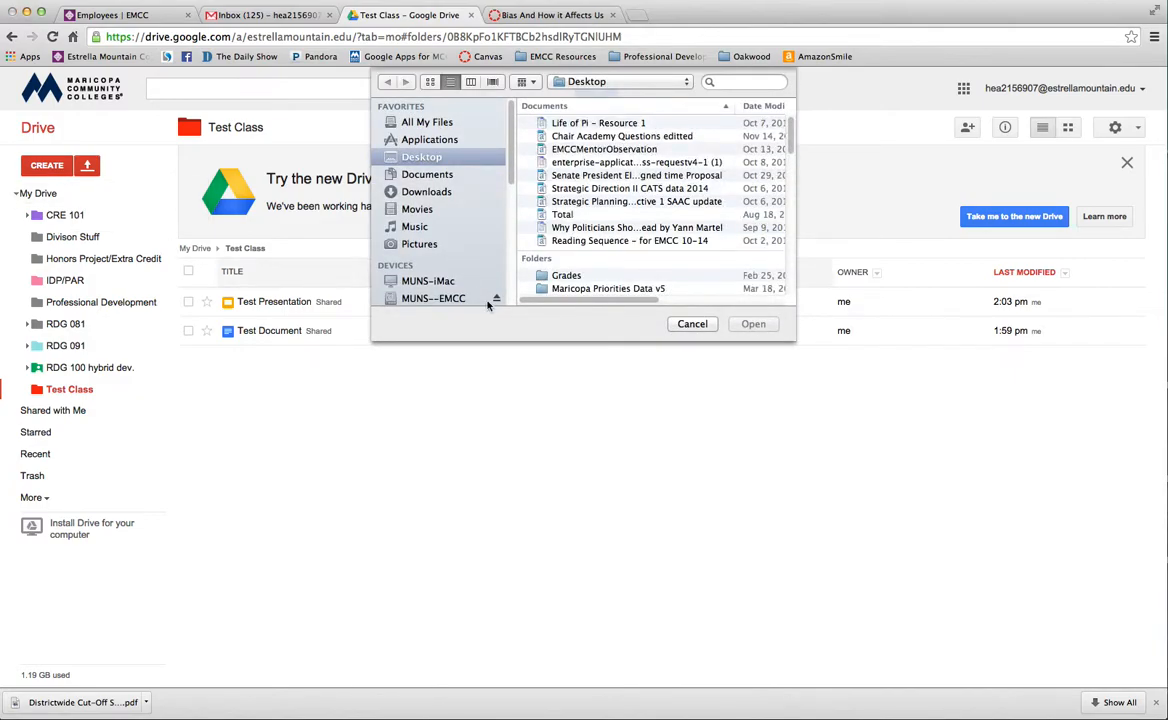
left_click(430, 298)
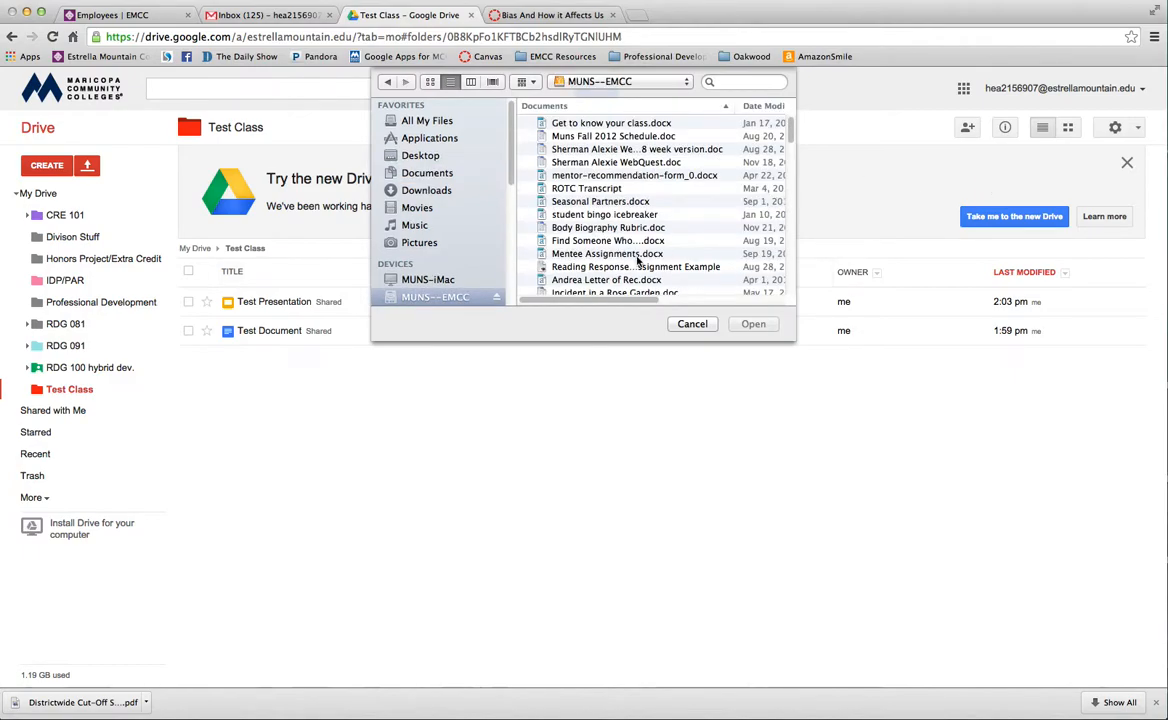
scroll(633, 196, "down", 10)
scroll(633, 196, "down", 5)
scroll(600, 220, "up", 6)
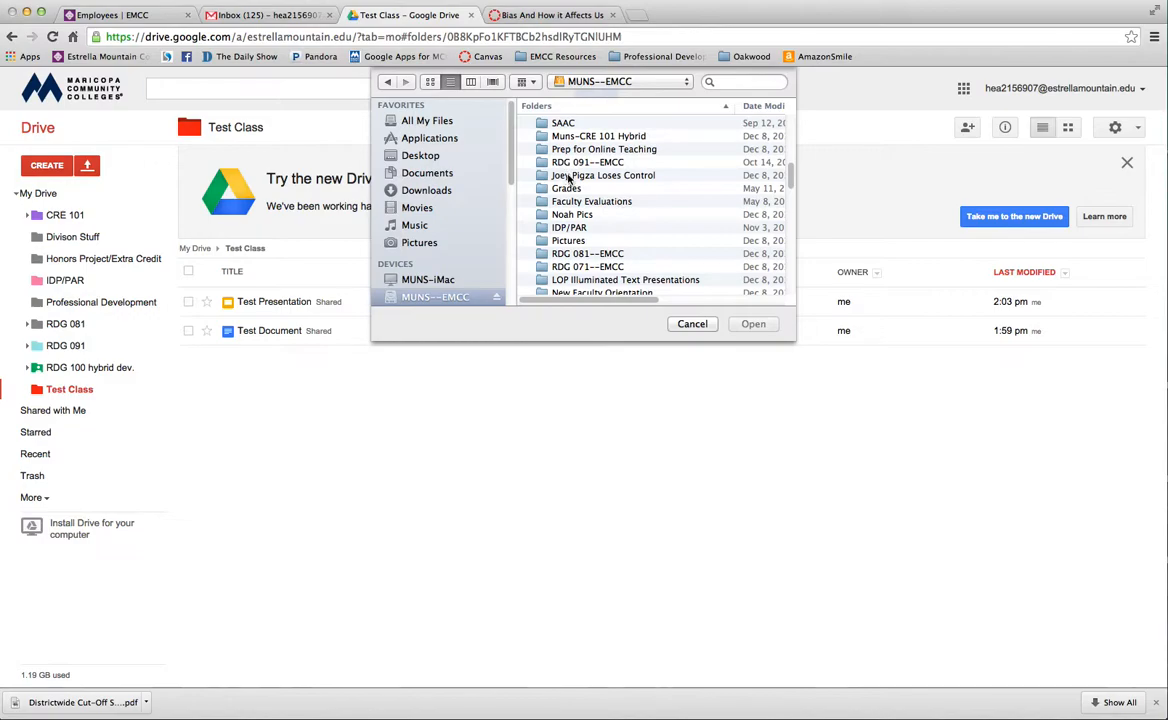
scroll(580, 150, "down", 2)
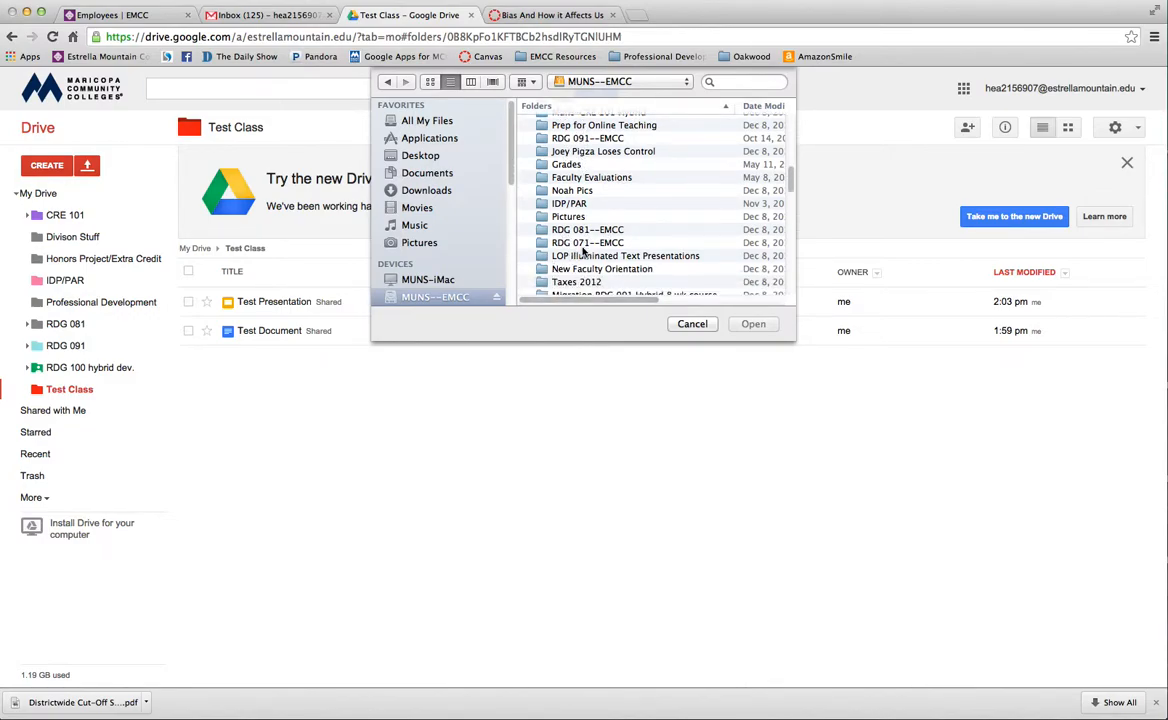
scroll(568, 238, "down", 5)
double_click(585, 225)
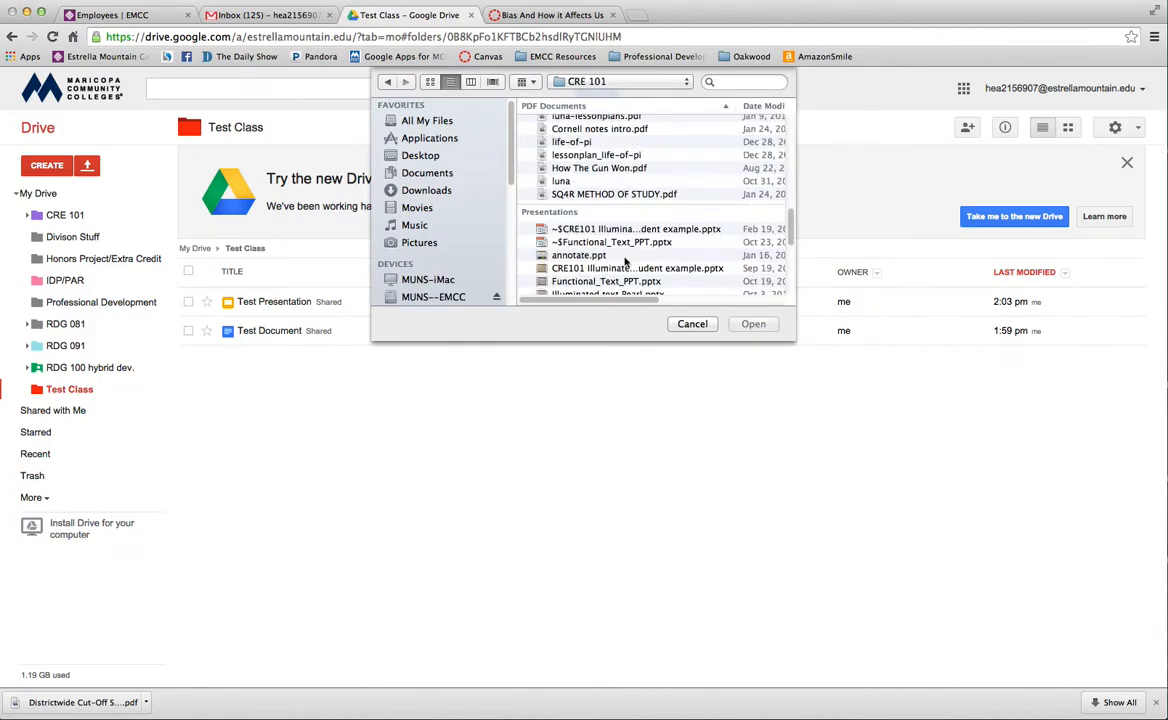
Upload the presentation file "Themes In Life of Pie.pptx" to Test Class and close the upload status window.
scroll(578, 275, "down", 1)
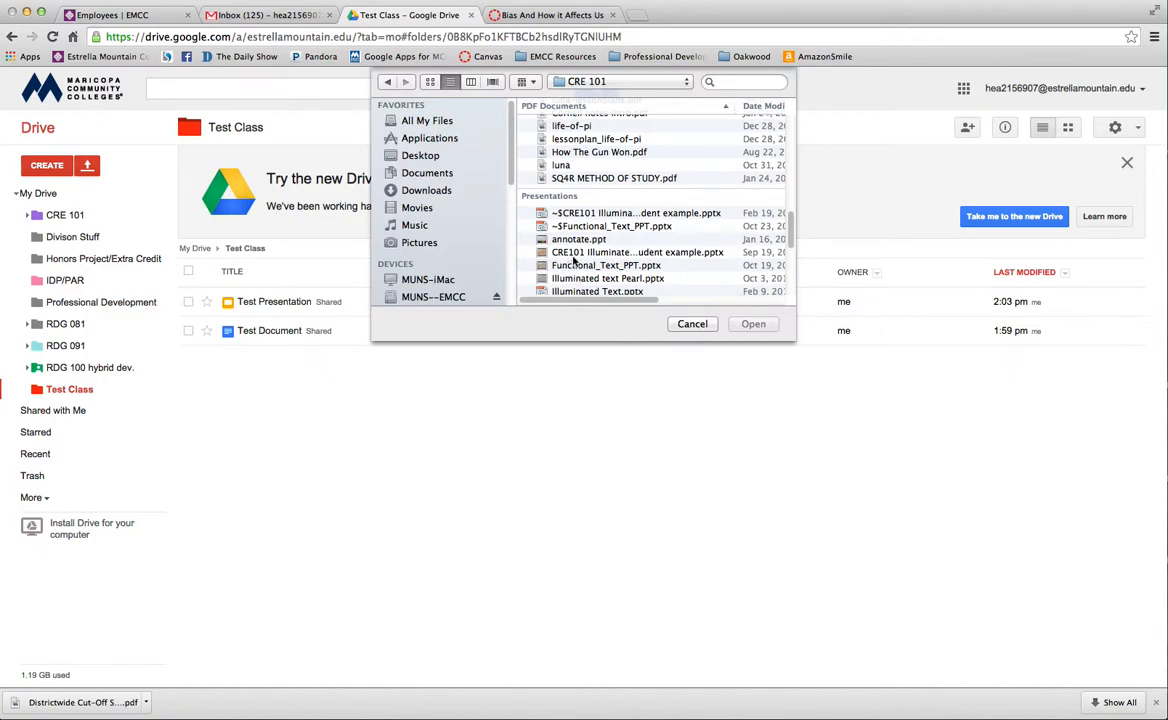
scroll(581, 262, "down", 5)
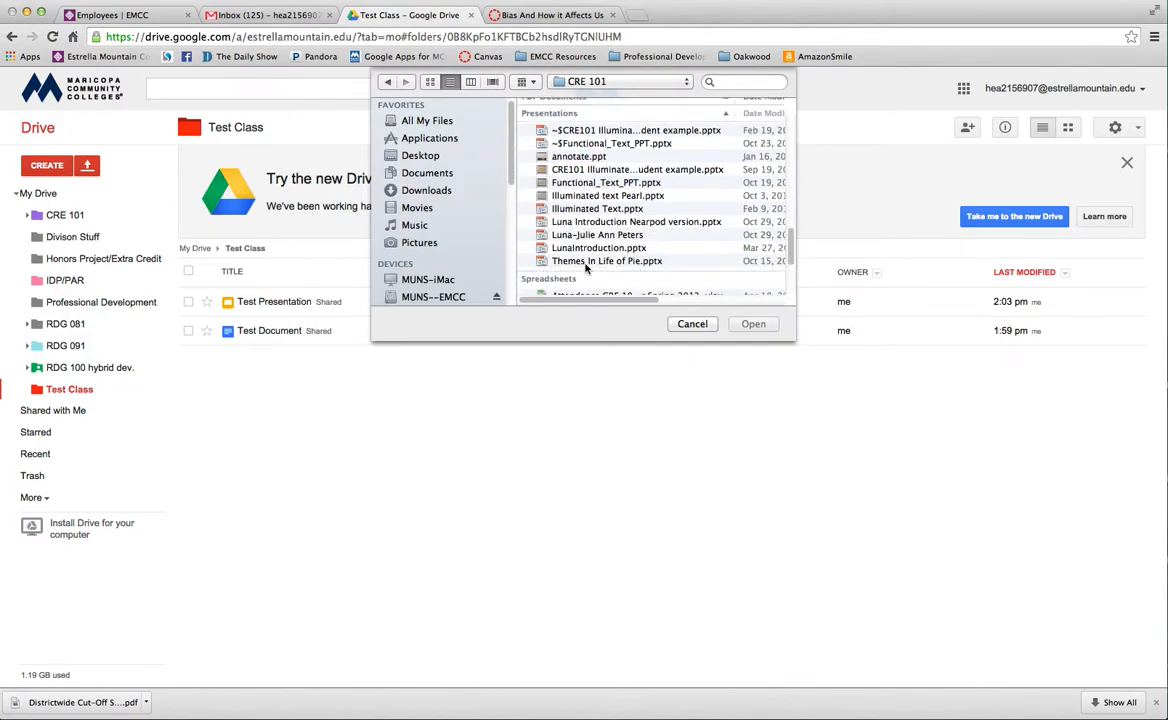
double_click(580, 262)
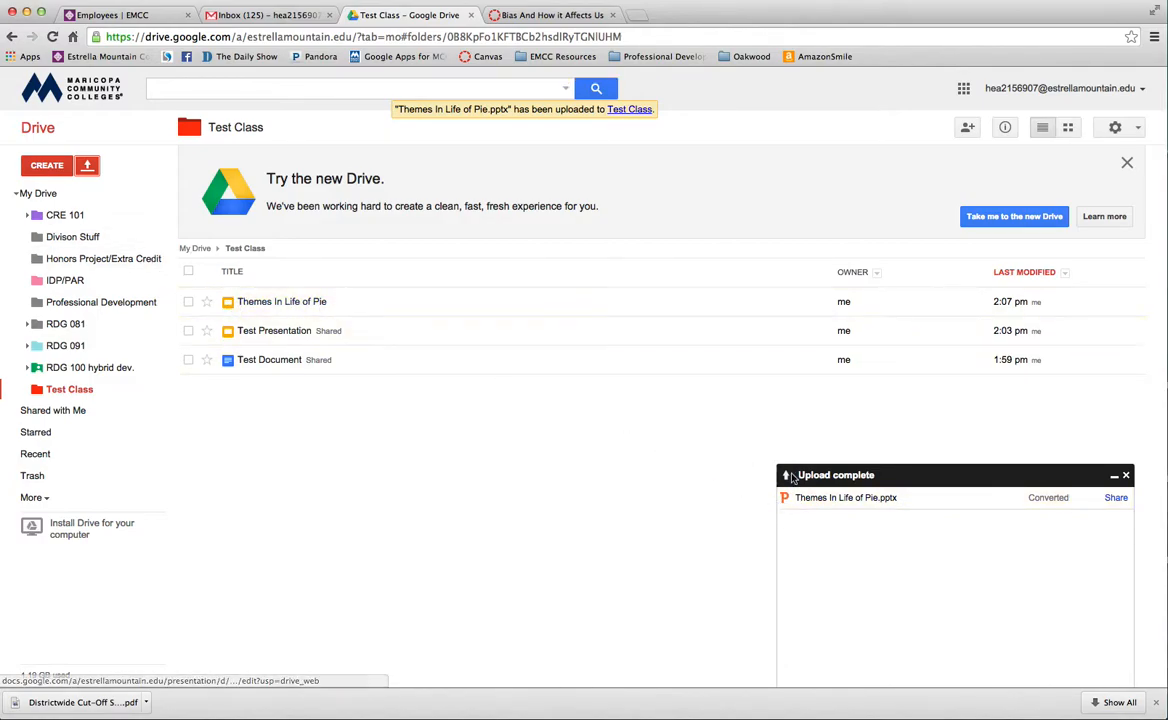
left_click(1126, 475)
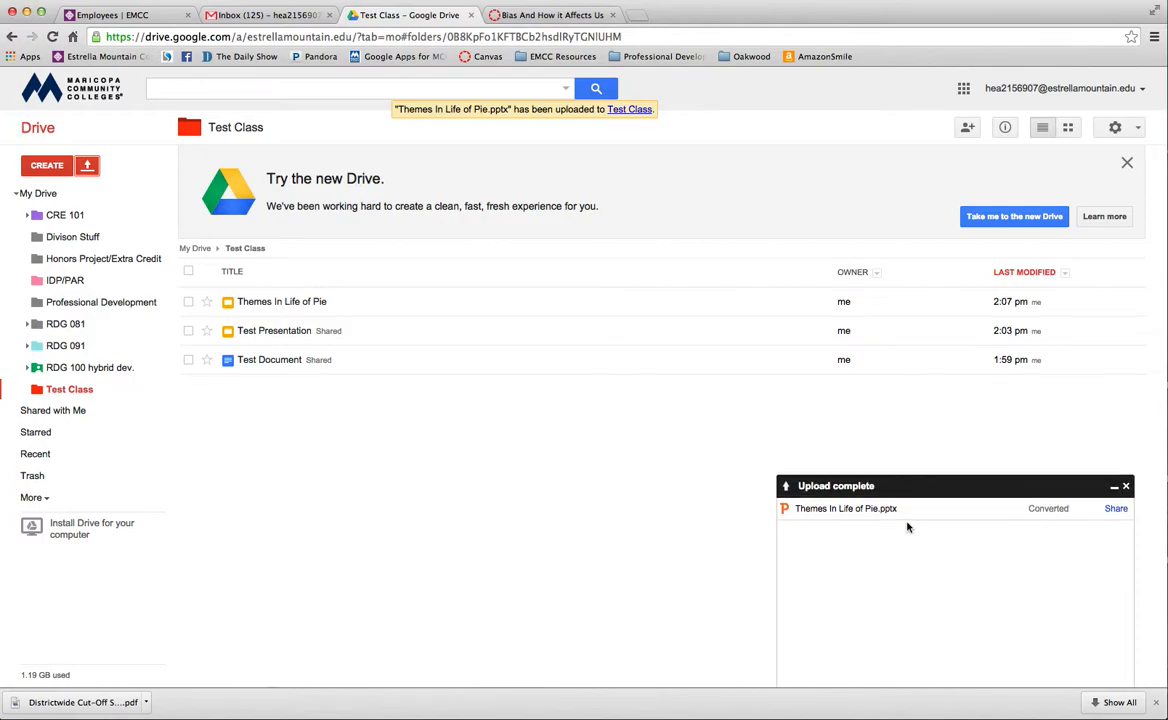
Open the uploaded Themes In Life of Pie presentation and add a new slide after the title slide.
left_click(278, 302)
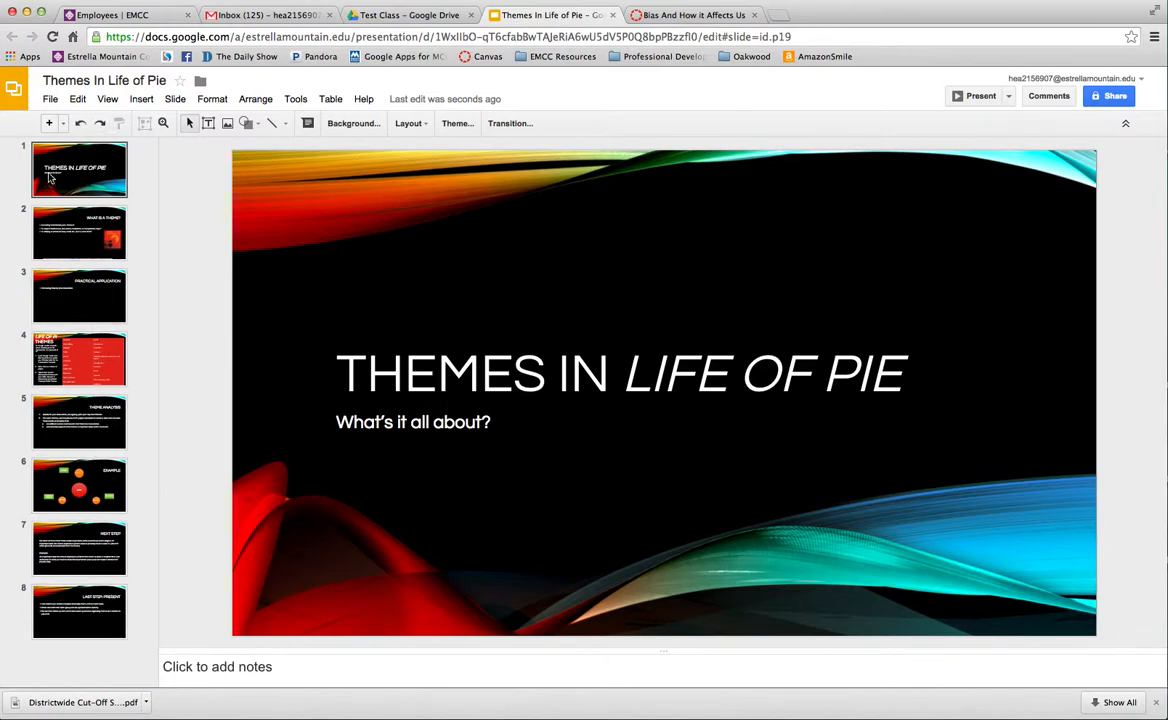
left_click(49, 123)
scroll(70, 500, "down", 1)
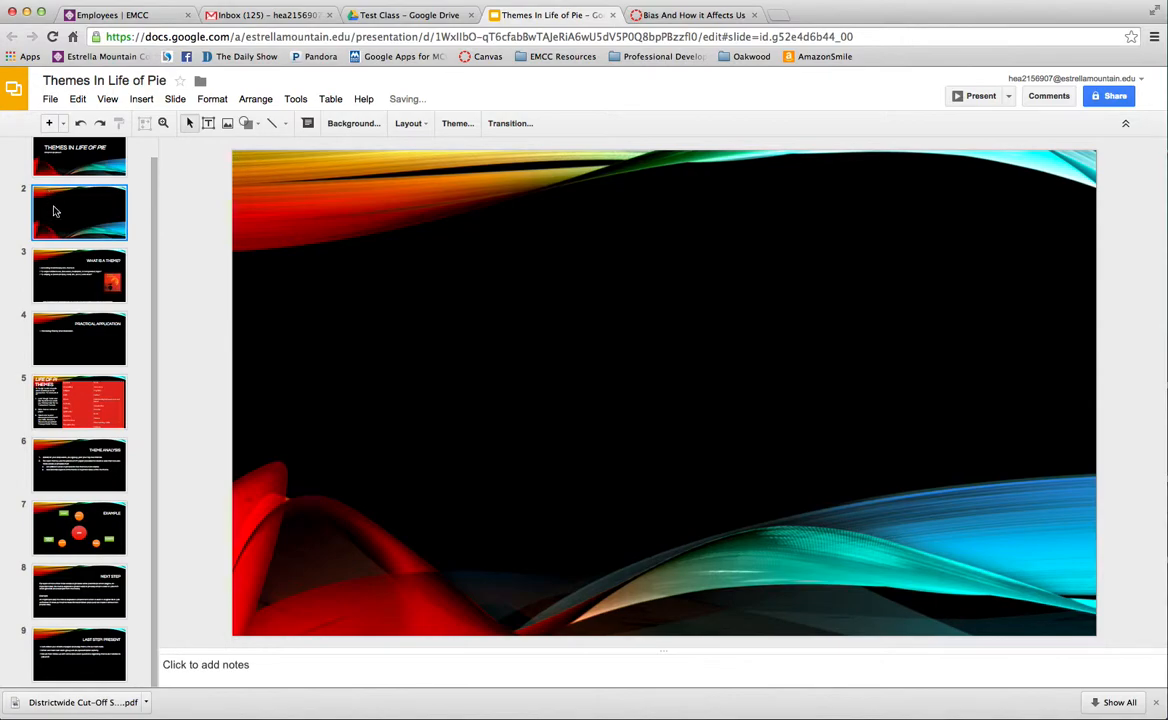